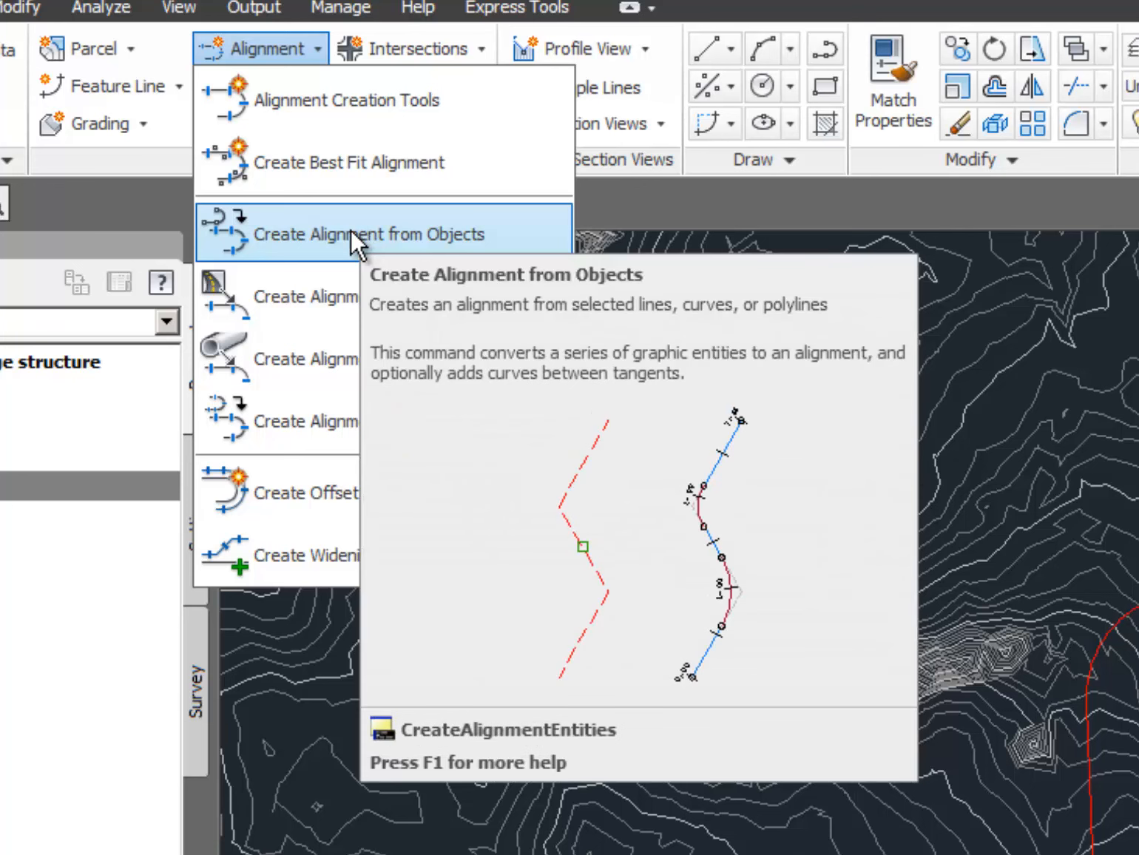
- Start creating an alignment from objects using the curved red berm line, accepting its default direction
click(350, 233)
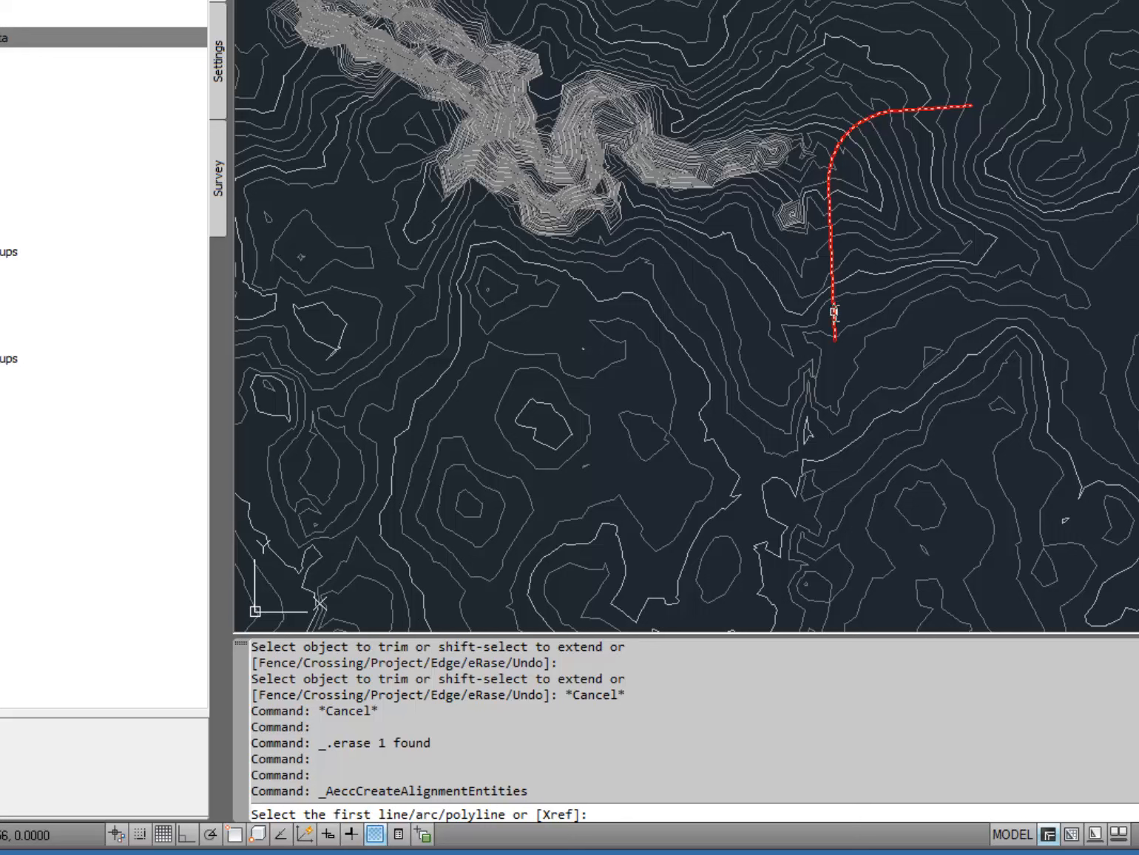
click(834, 307)
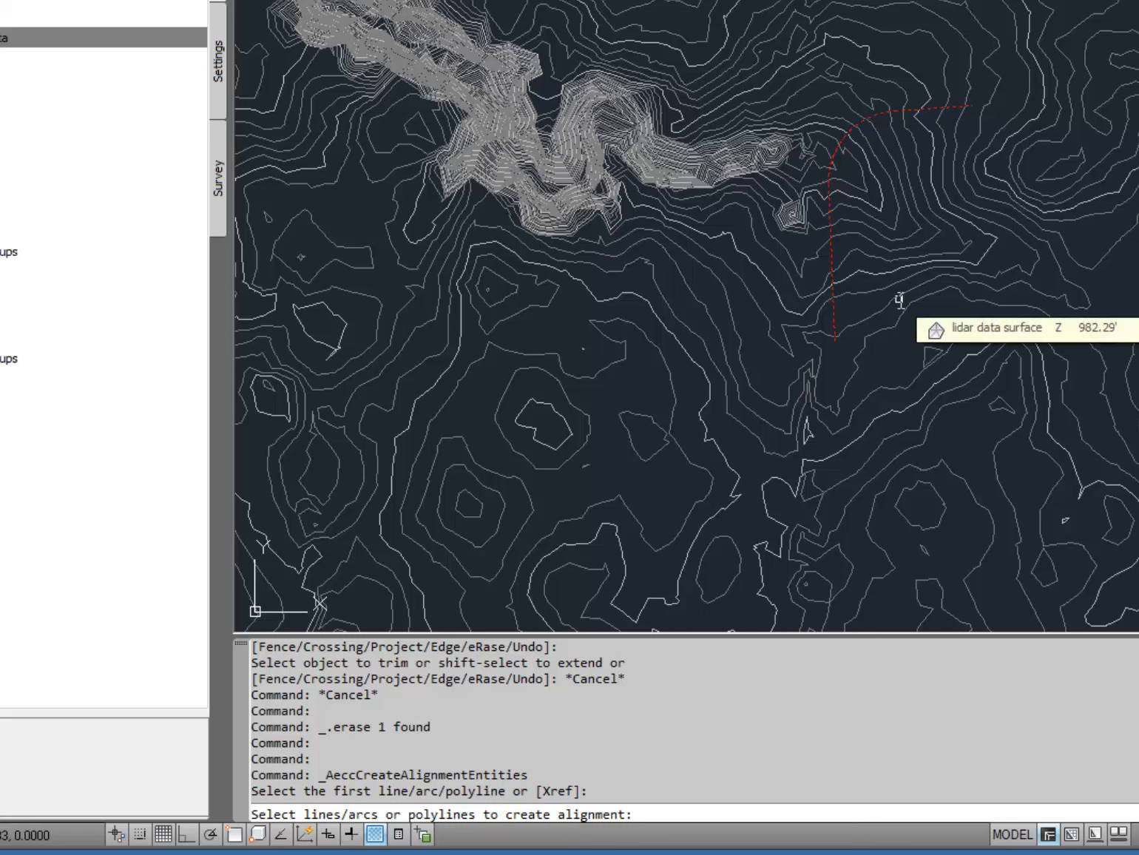
key(Return)
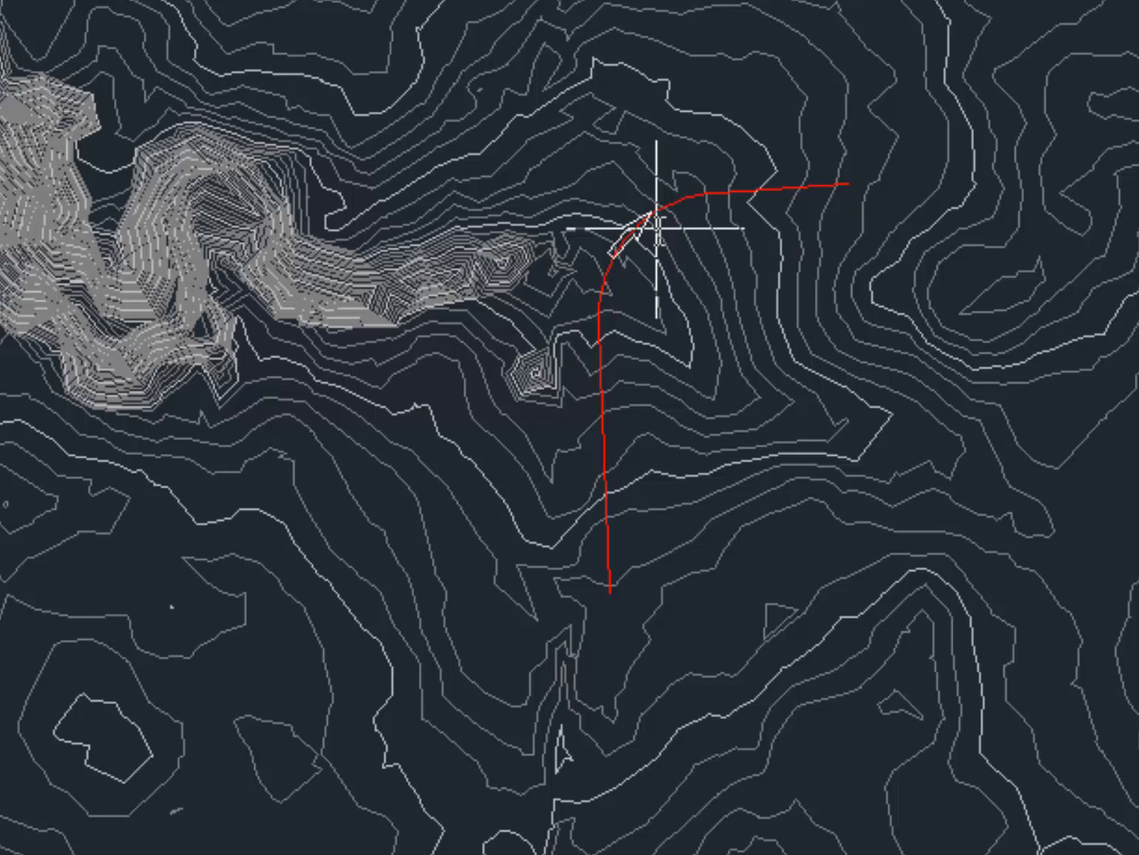
key(Return)
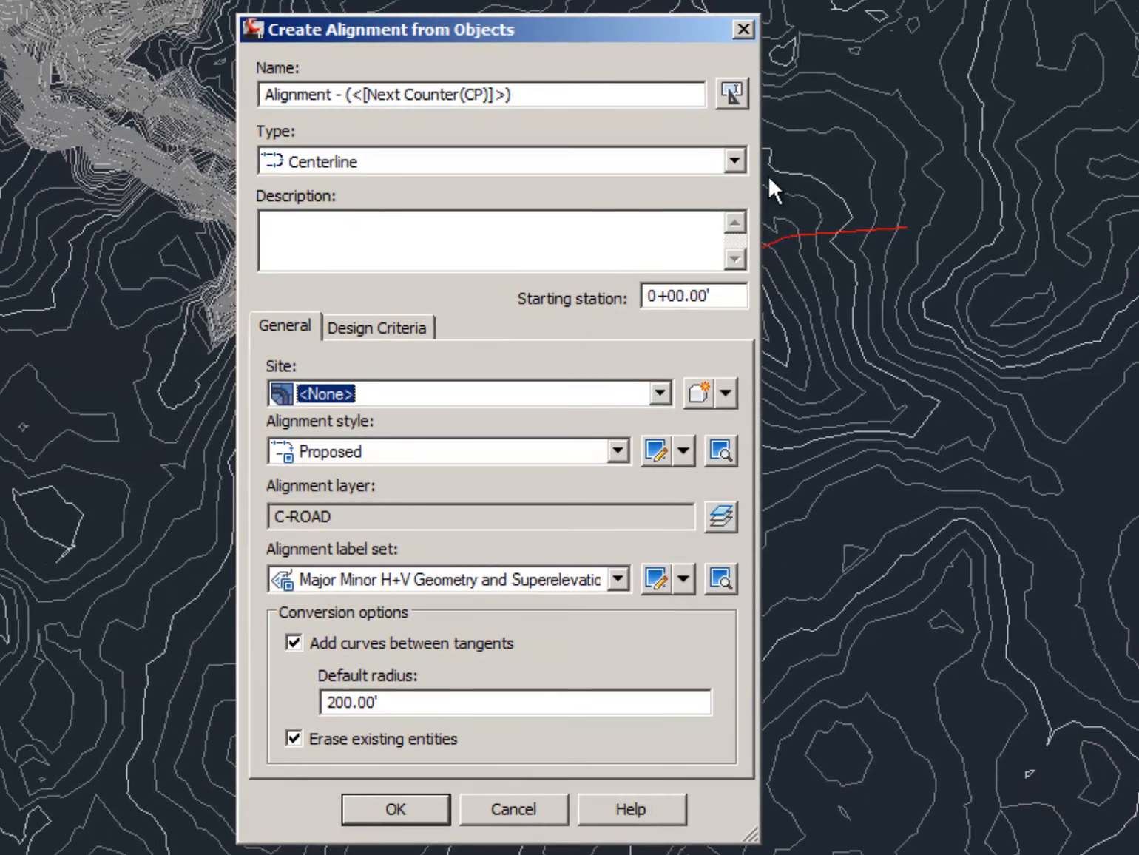
- Name the alignment "embankment berm", set its starting station to 5+00, and create it with the remaining default settings
drag(522, 92, 247, 103)
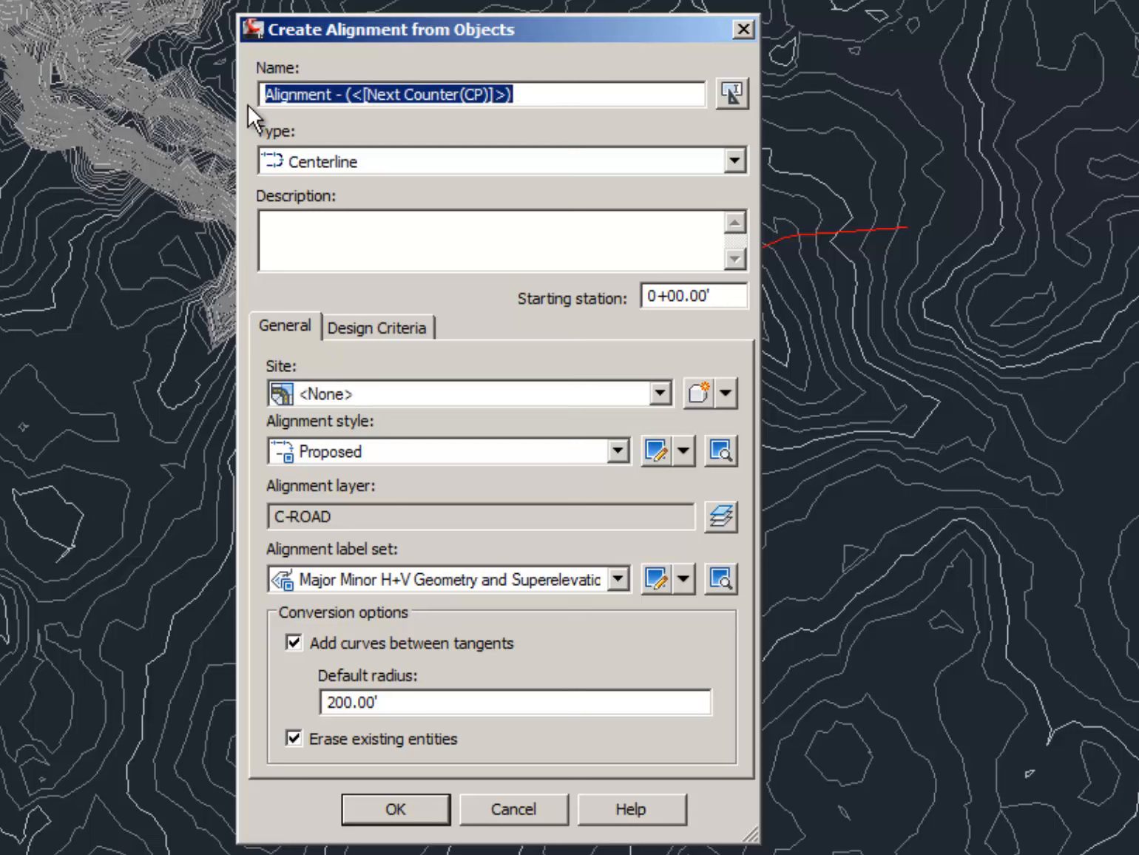
text(embank)
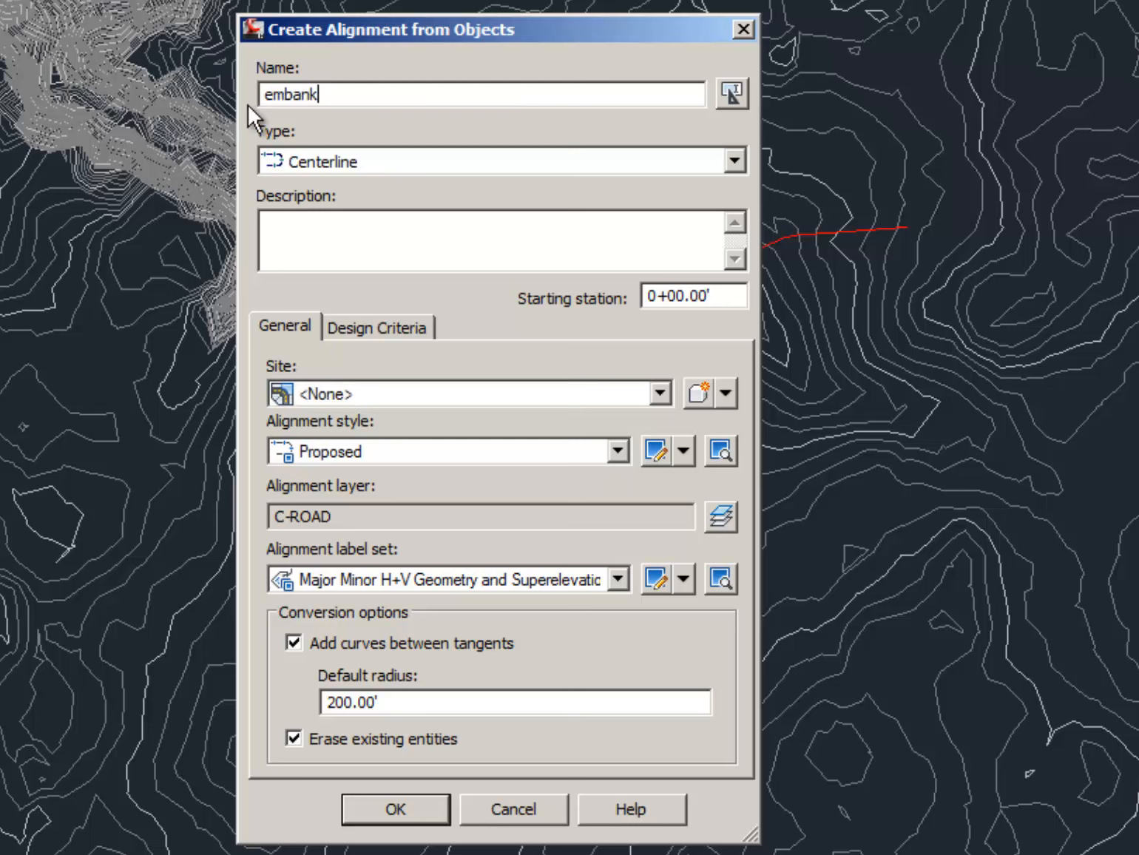
text(ment berm)
drag(732, 297, 630, 299)
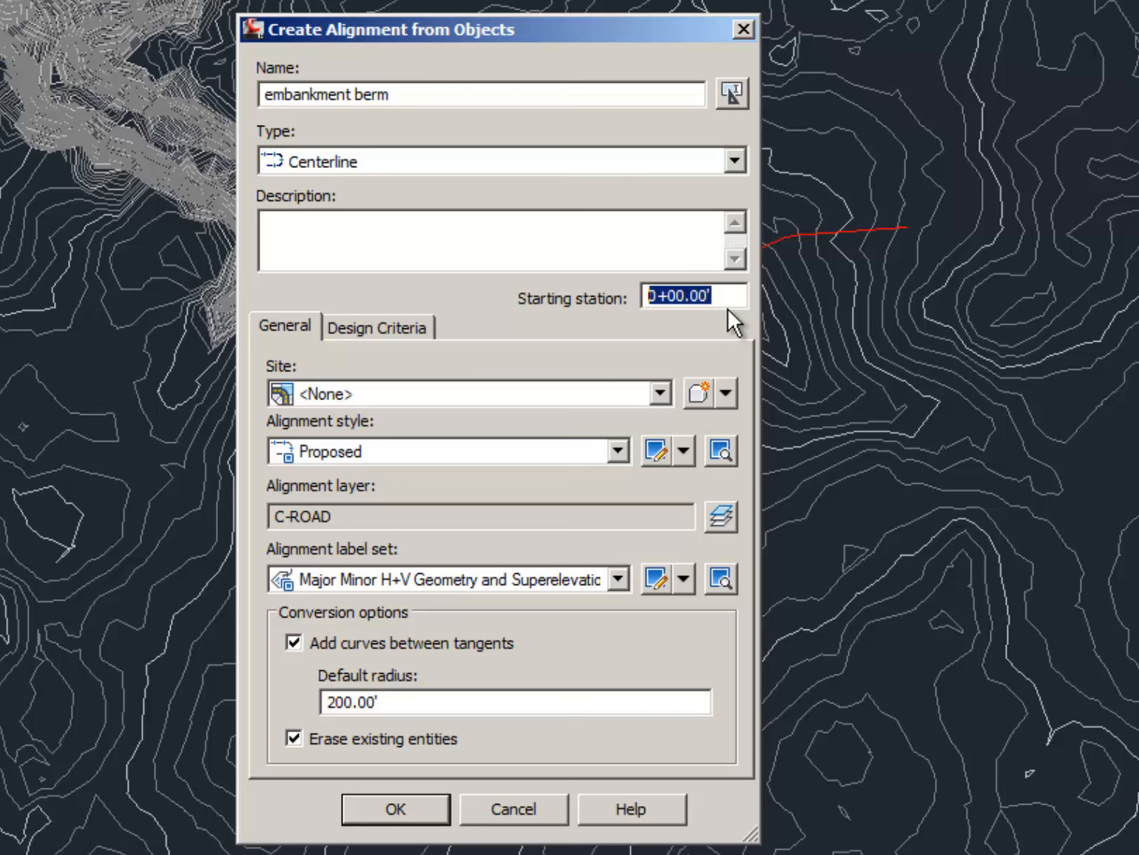
text(500)
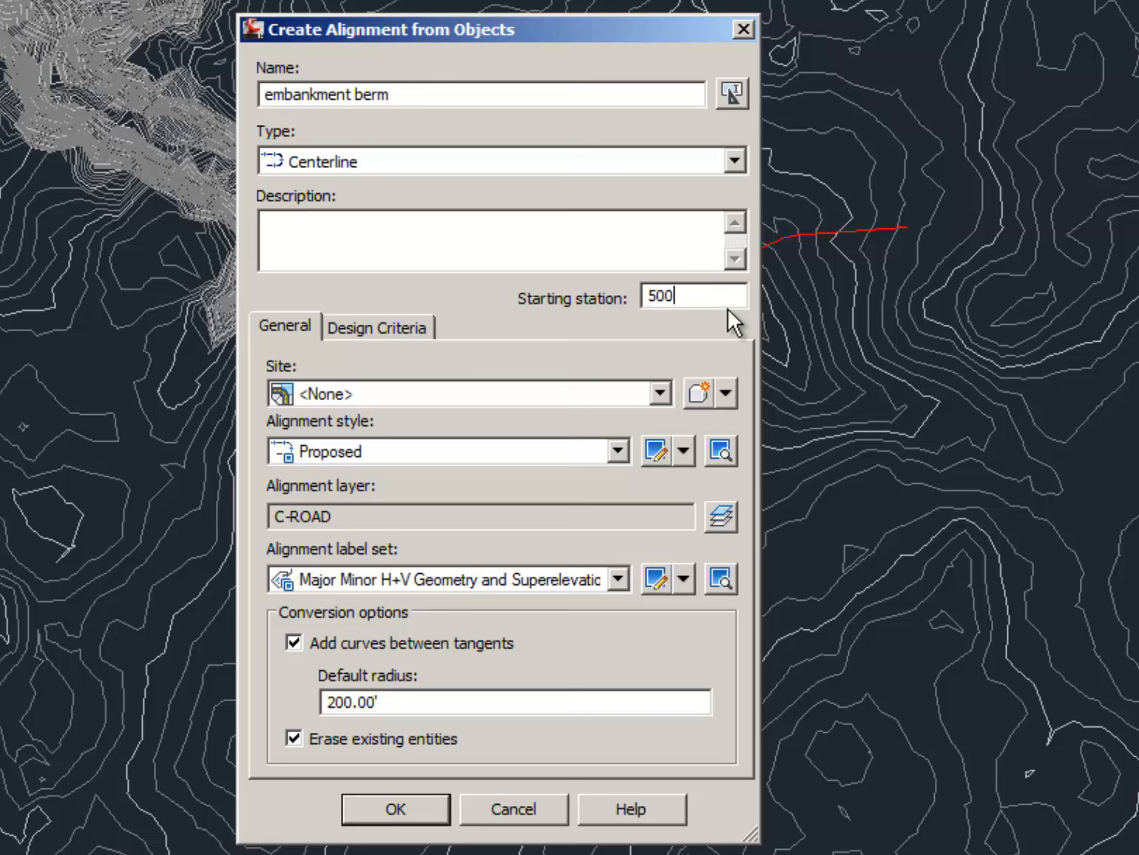
click(403, 802)
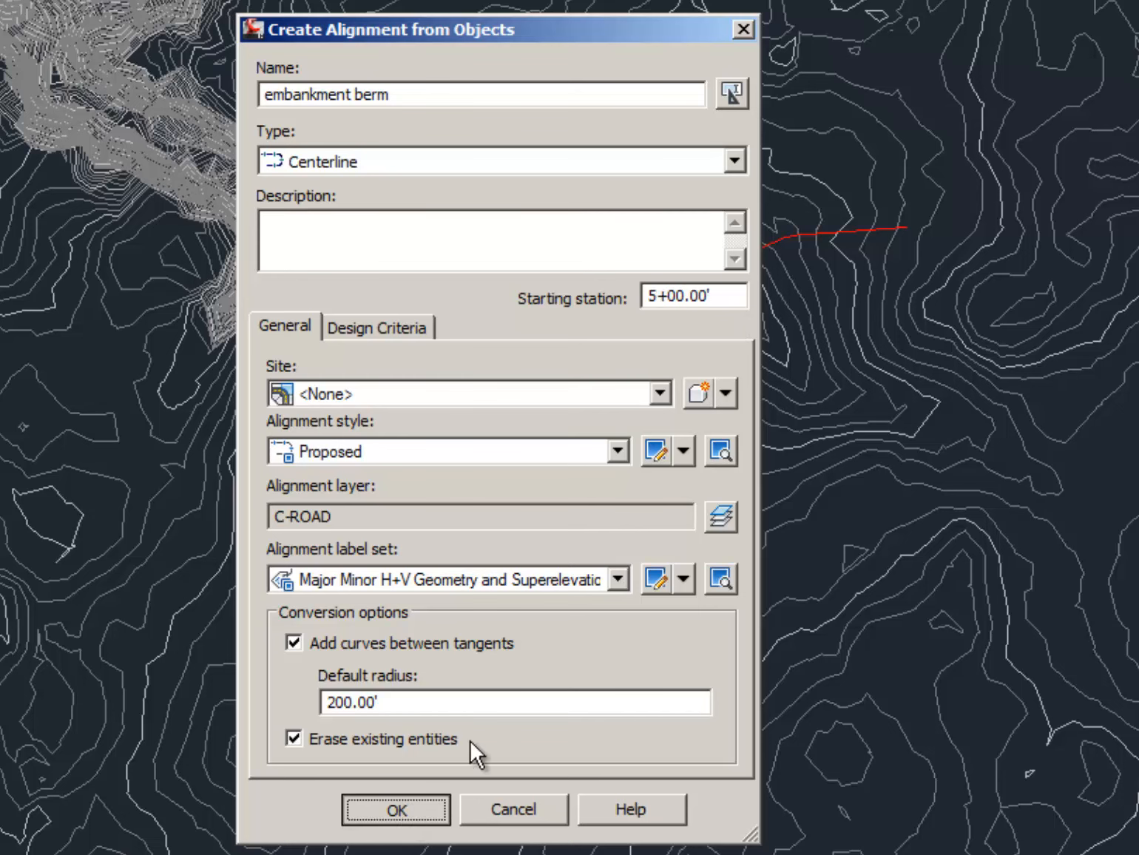
- Try removing the BP and PC geometry point labels from the alignment, then bring them back
scroll(677, 552, up, 5)
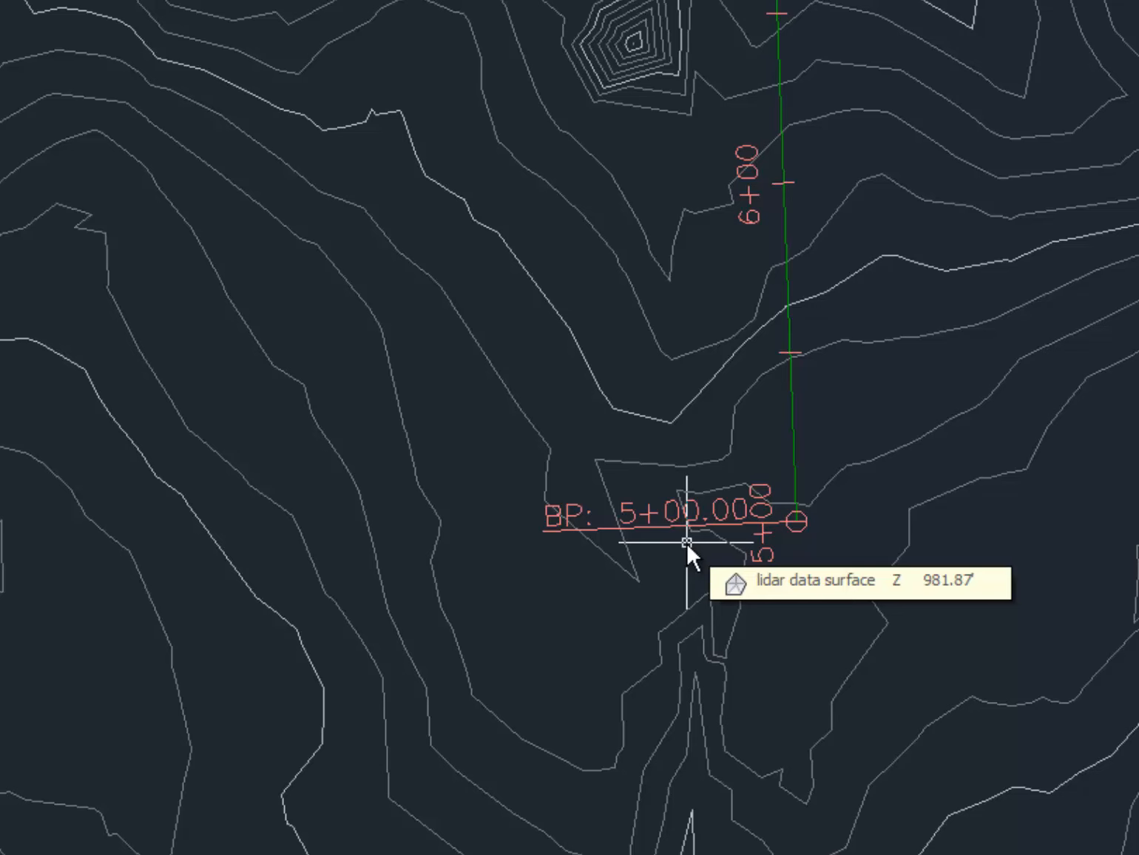
mouse_move(872, 222)
middle_down()
mouse_move(749, 671)
mouse_move(649, 720)
mouse_move(510, 854)
mouse_move(516, 795)
mouse_move(621, 438)
mouse_move(666, 338)
mouse_move(666, 376)
middle_up()
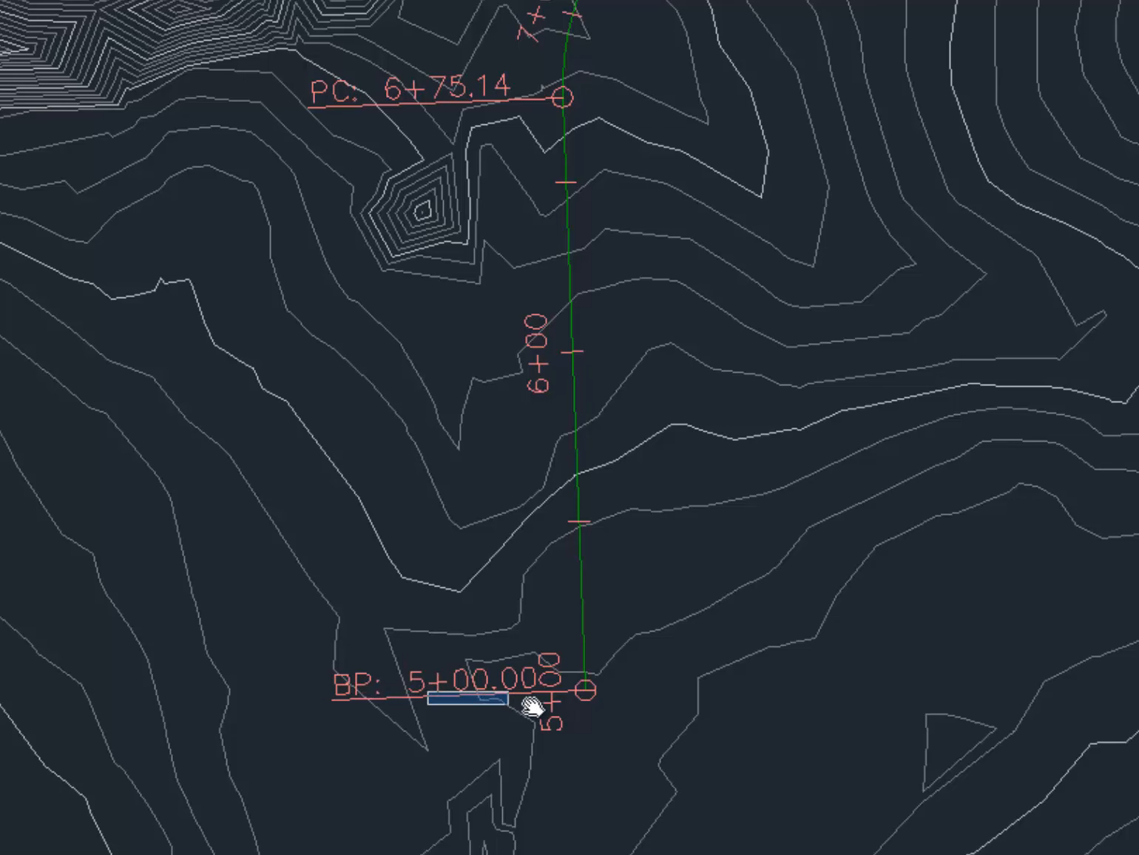
click(438, 691)
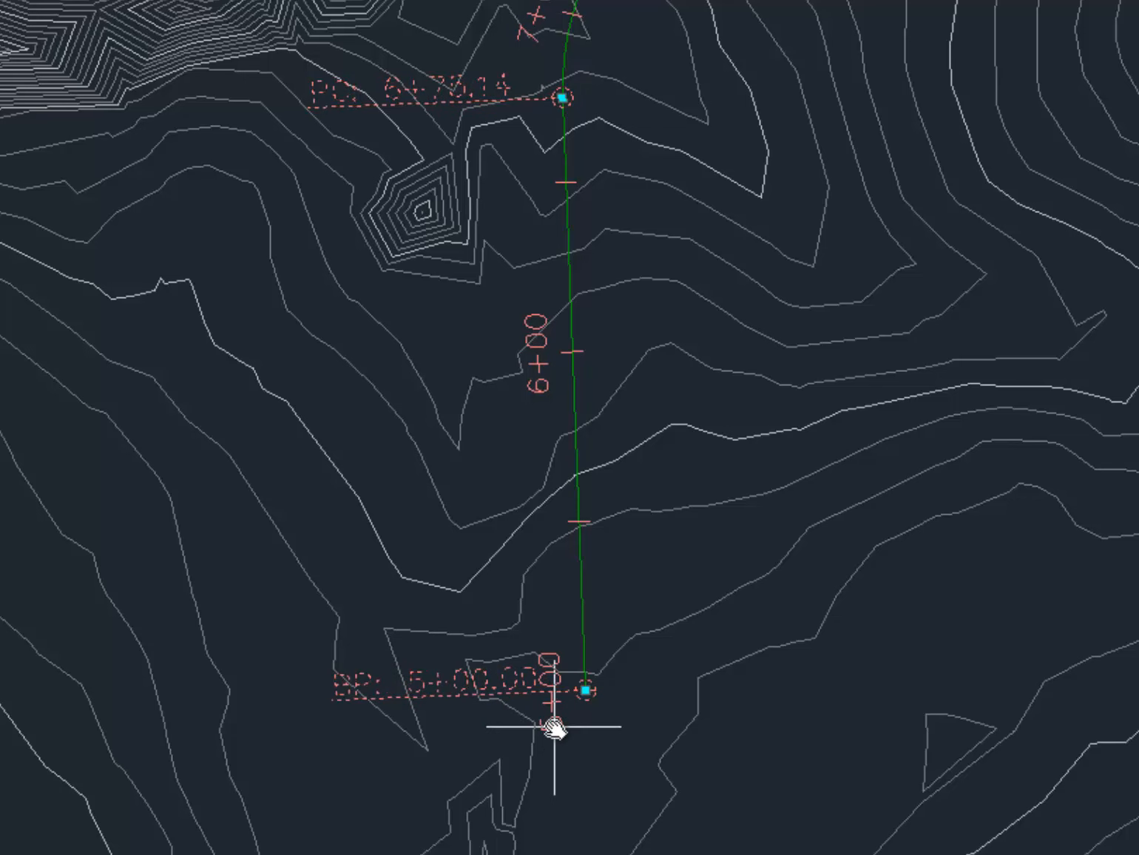
key(Escape)
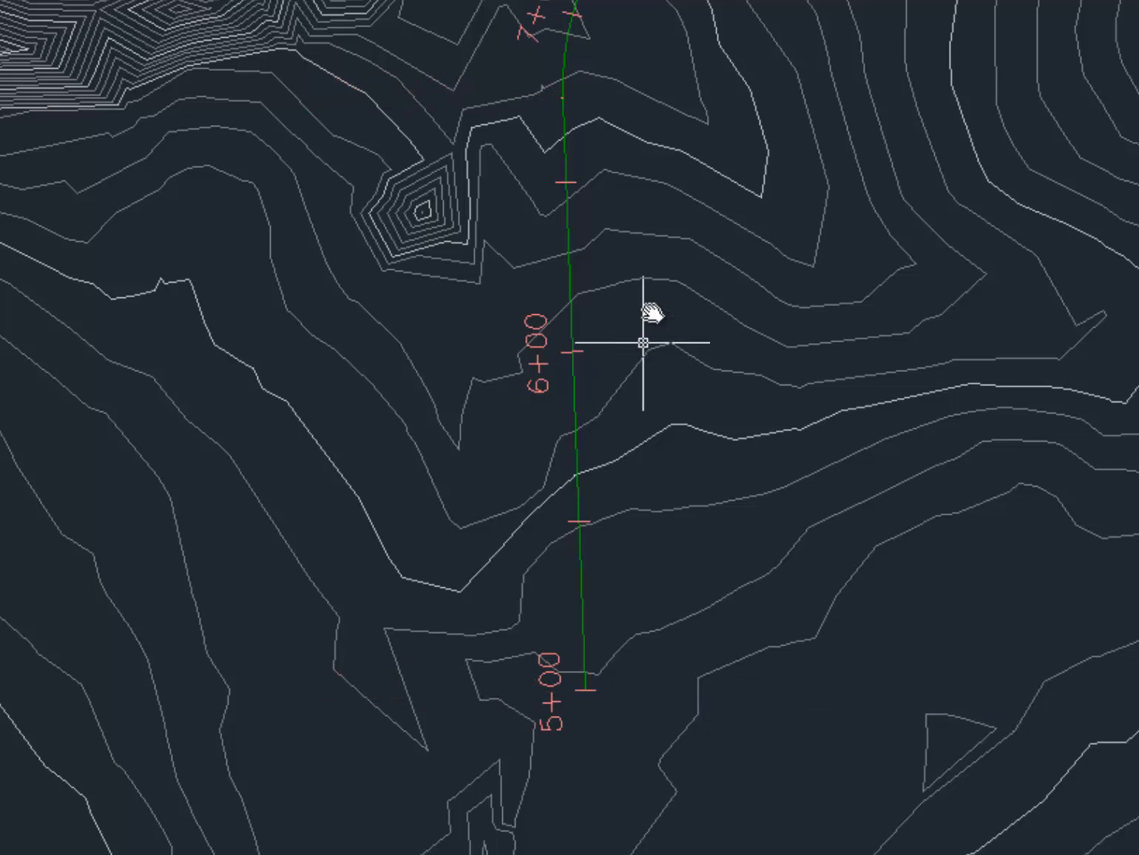
scroll(651, 362, down, 2)
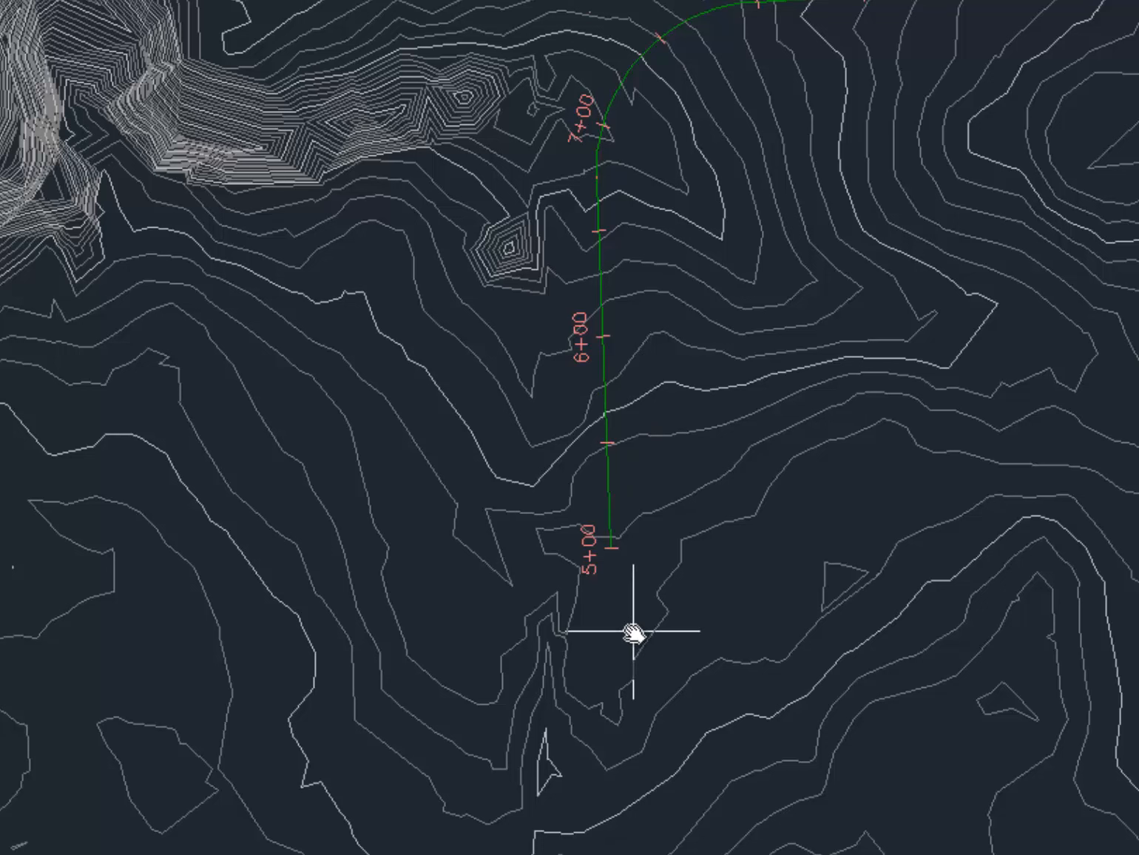
scroll(633, 631, up, 2)
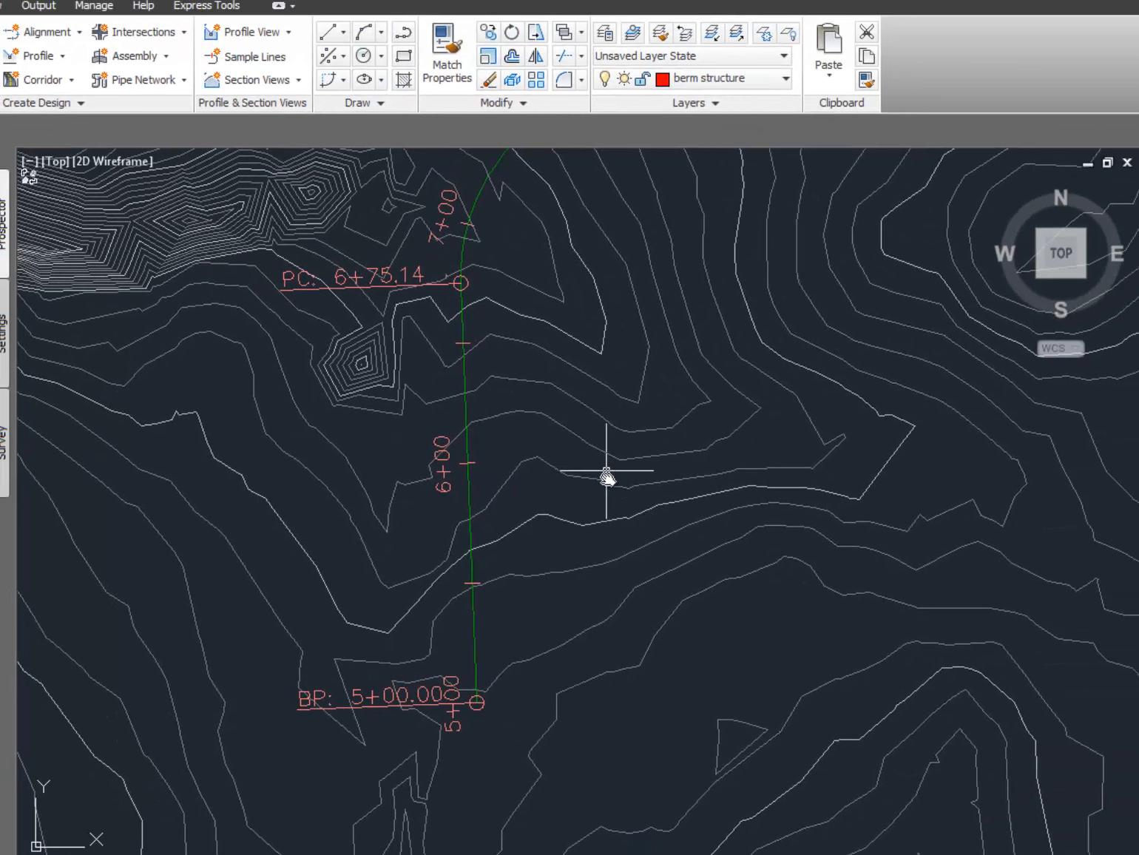
mouse_move(596, 556)
middle_down()
mouse_move(551, 744)
mouse_move(548, 804)
middle_up()
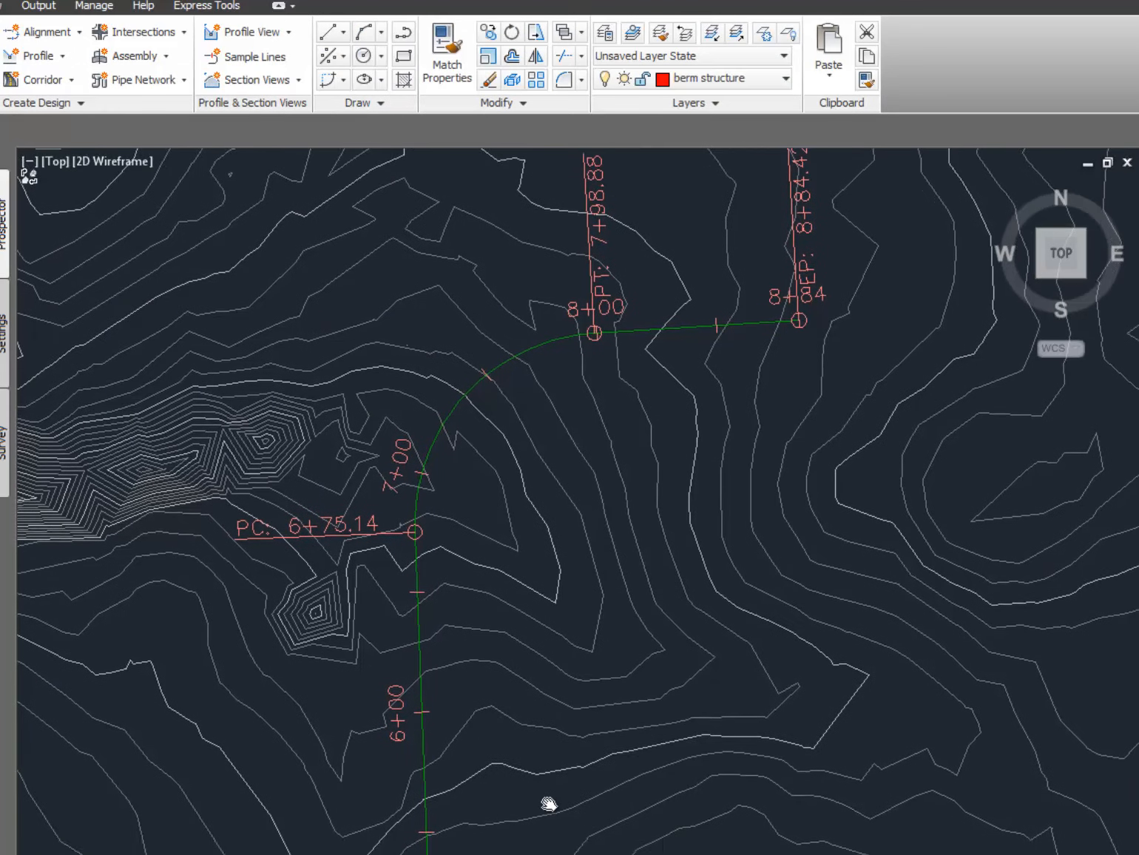
- Create a new layer named "outlet channel"
click(604, 32)
click(246, 51)
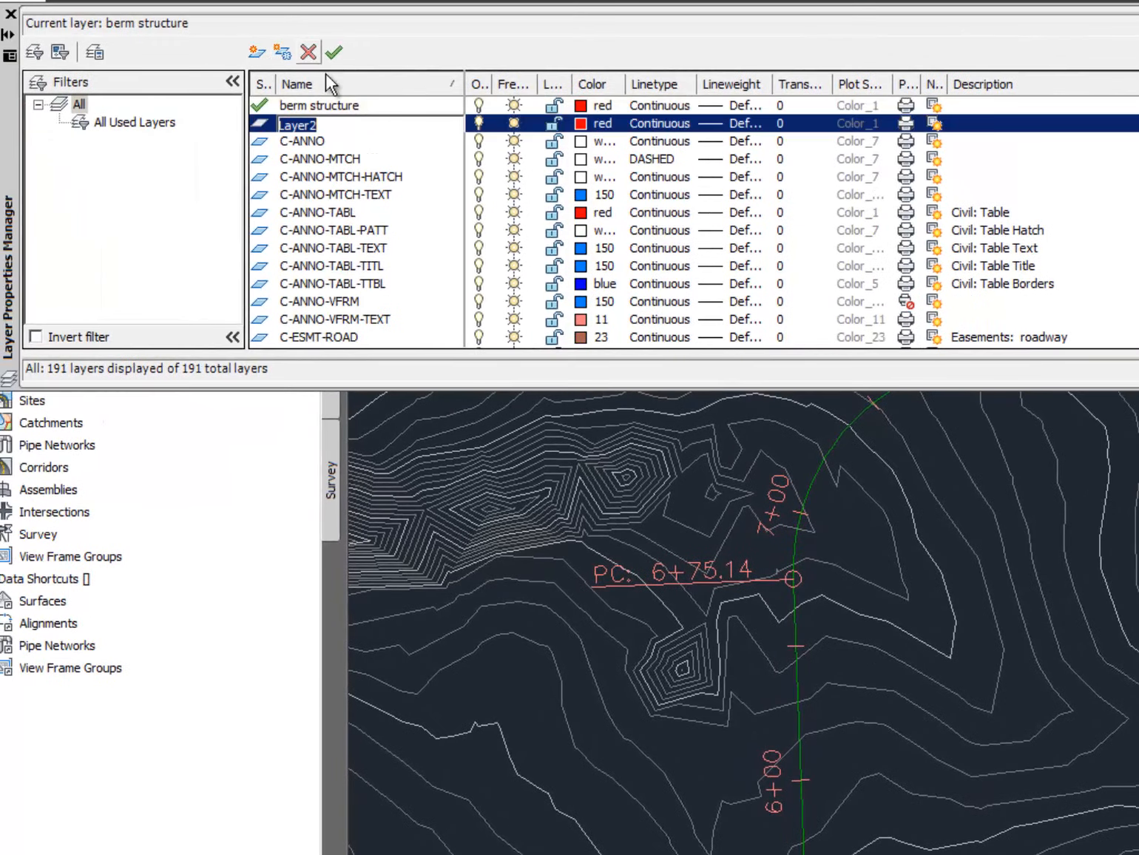
text(outl)
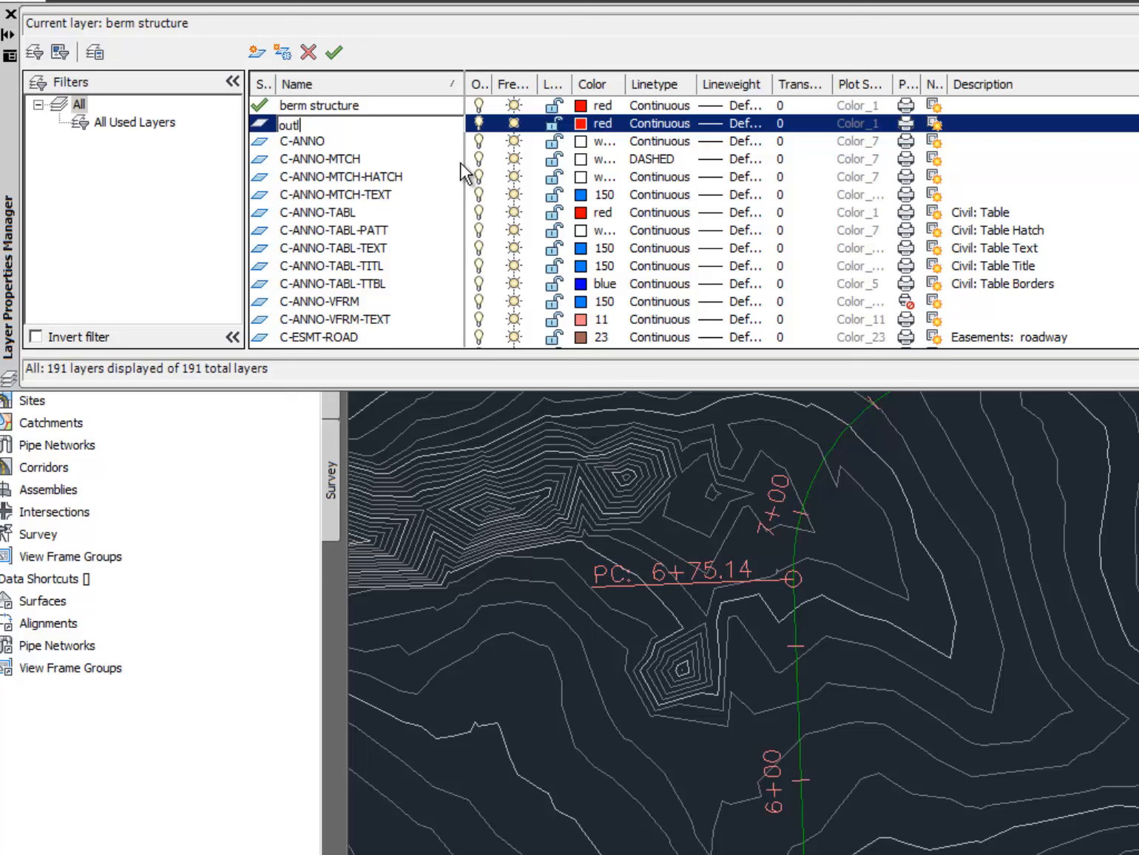
text(et channel)
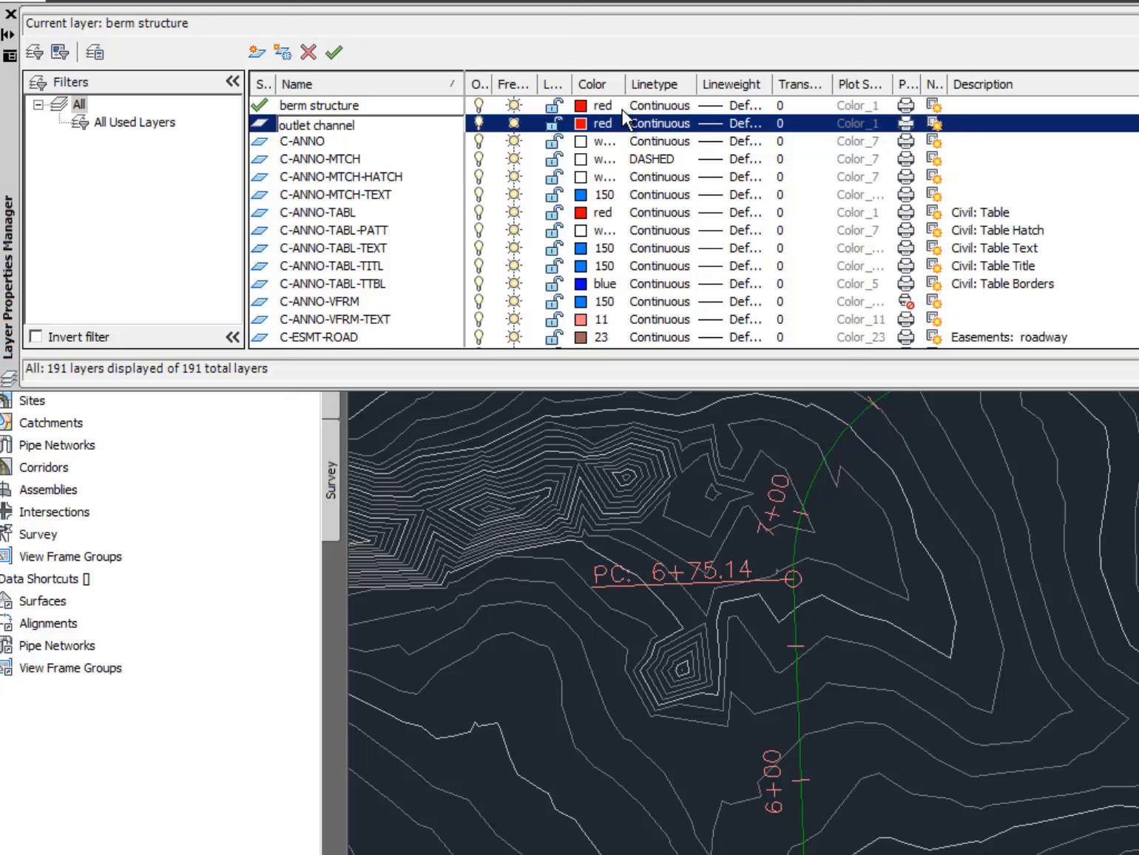
- Set the outlet channel layer's color to cyan and make it the current layer
click(600, 123)
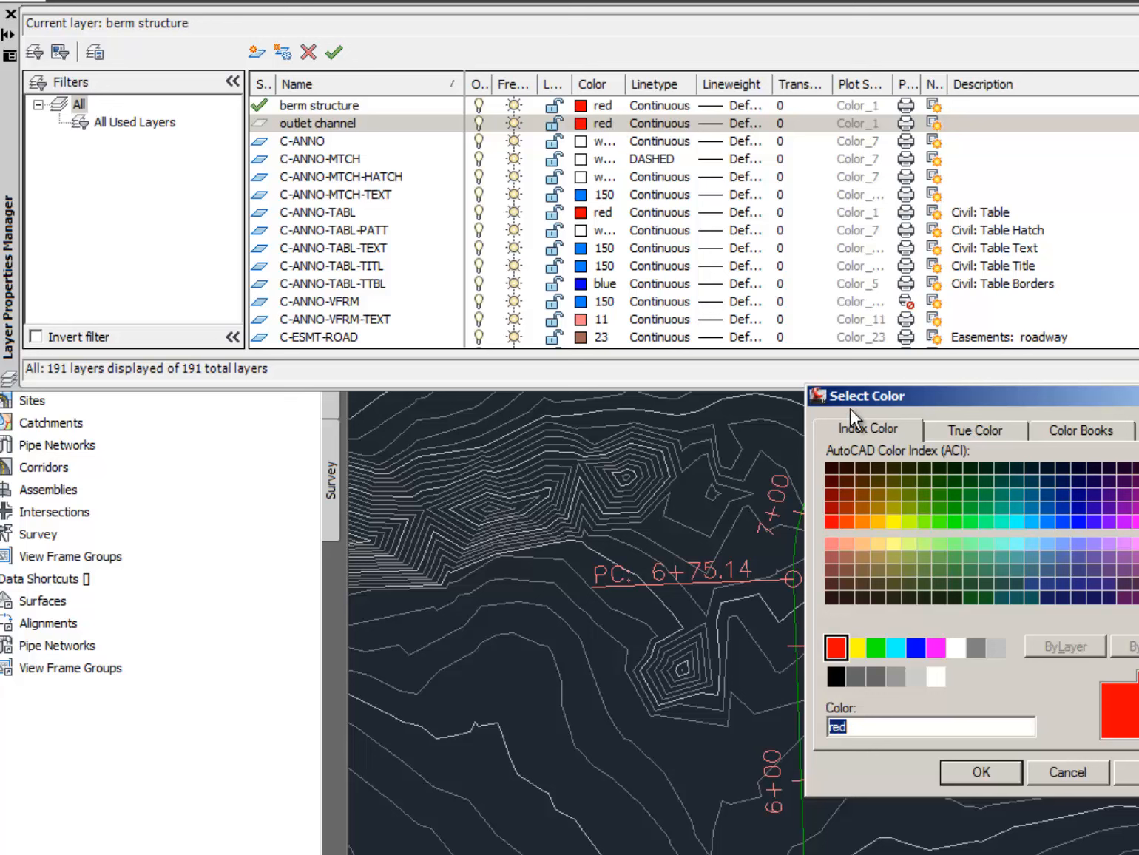
click(893, 649)
click(984, 772)
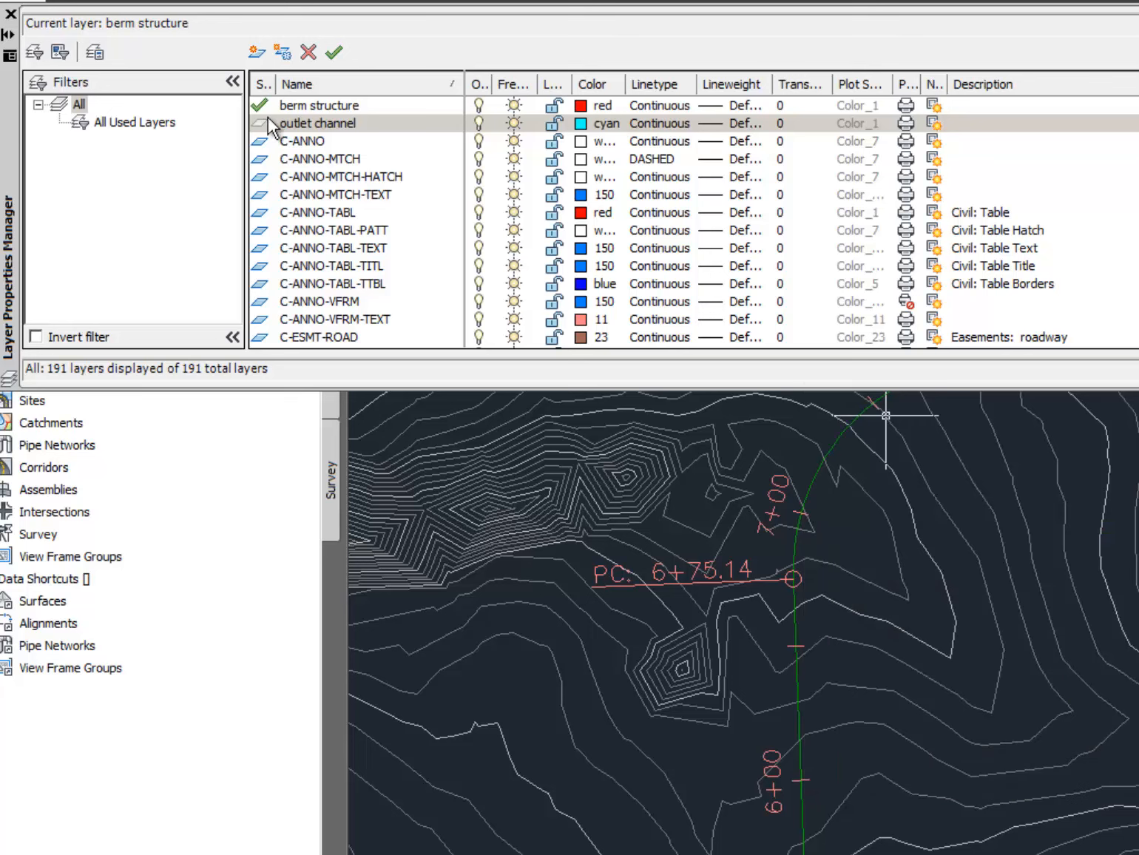
double_click(302, 124)
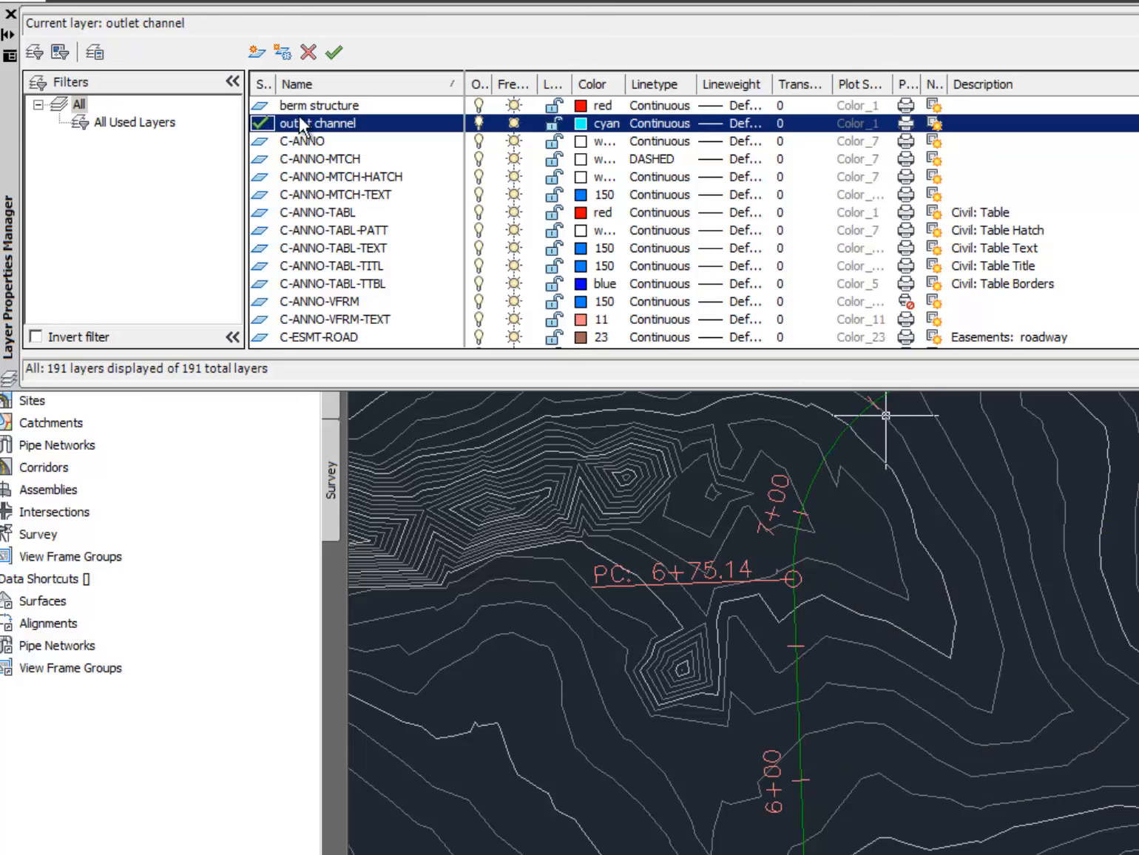
click(11, 14)
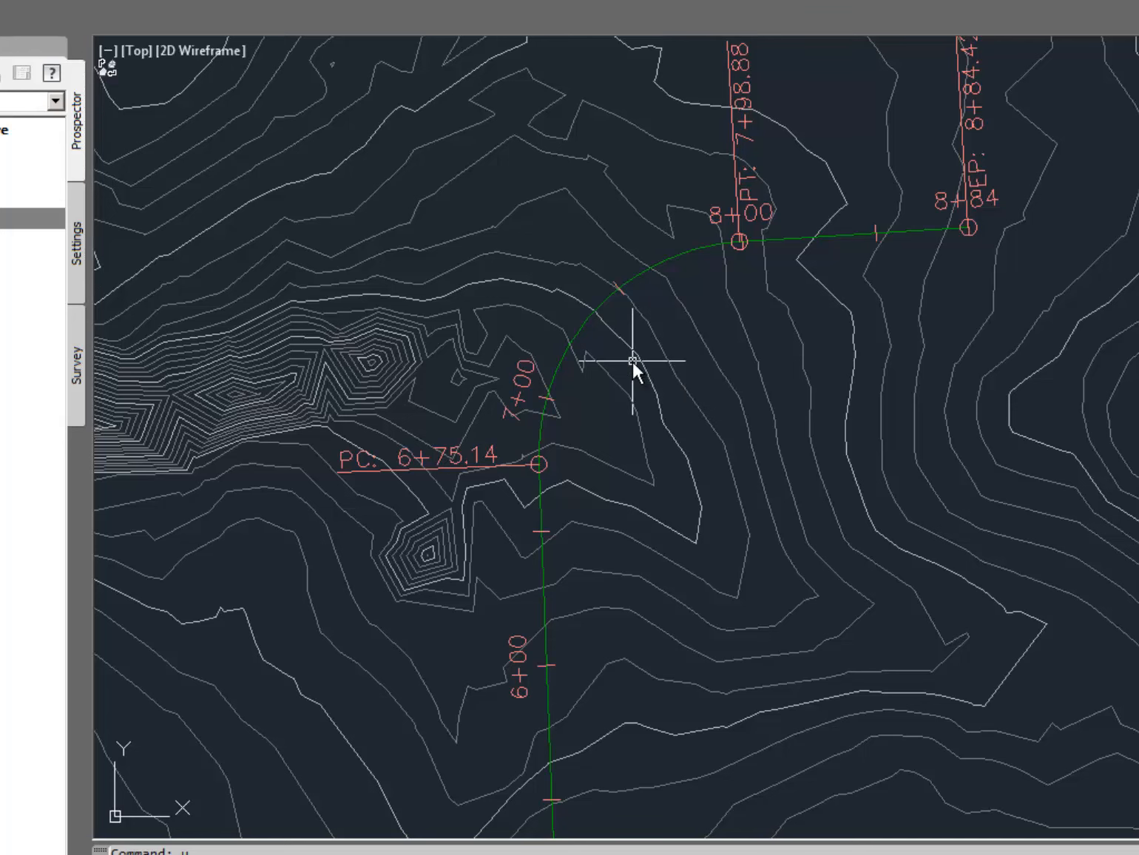
- Draw a straight outlet channel line crossing the berm alignment roughly midway between stations 5+50 and 6+00
mouse_move(618, 702)
middle_down()
mouse_move(722, 496)
mouse_move(740, 378)
mouse_move(679, 403)
middle_up()
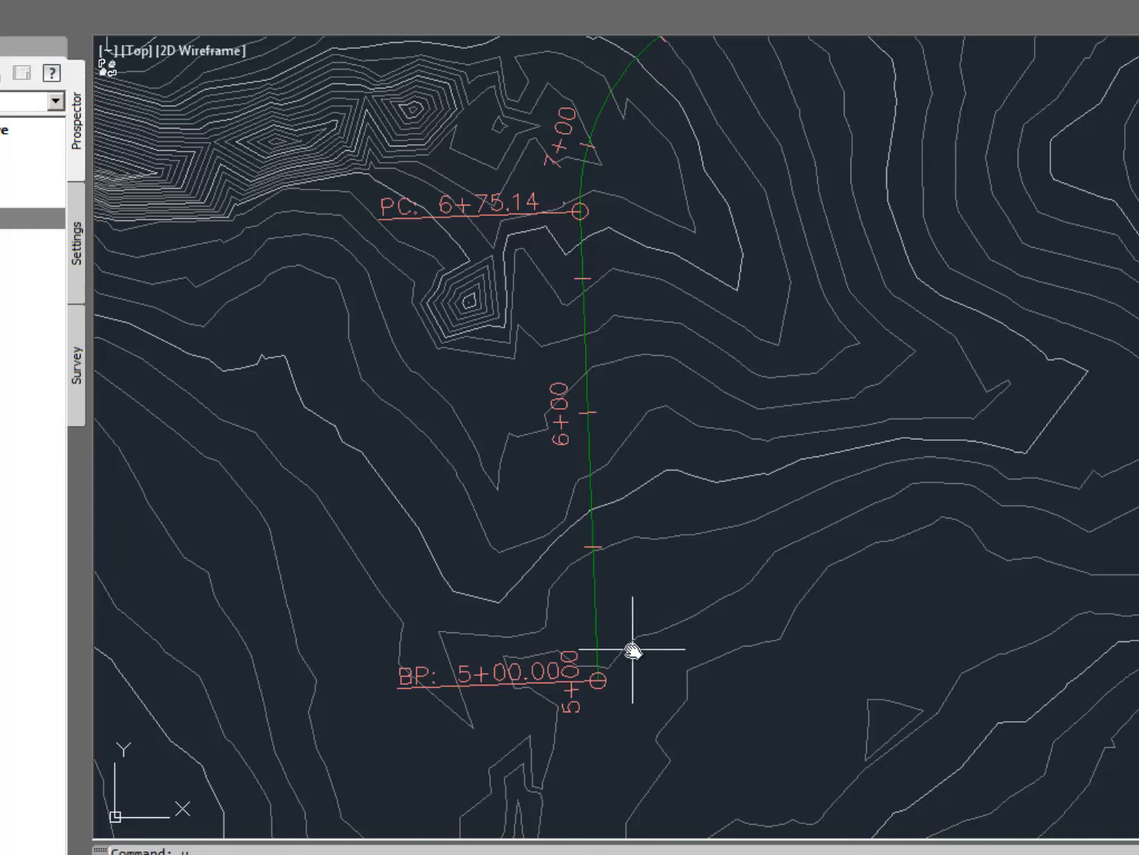
mouse_move(627, 642)
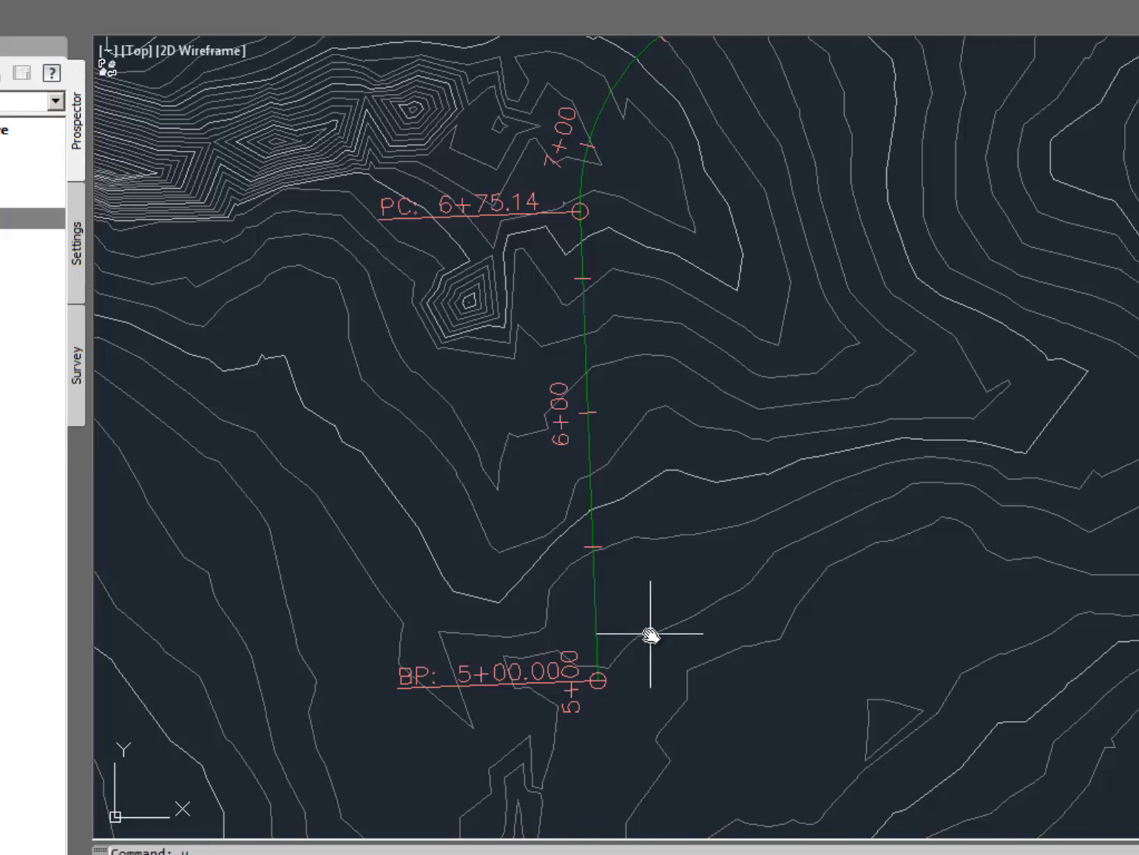
mouse_move(630, 542)
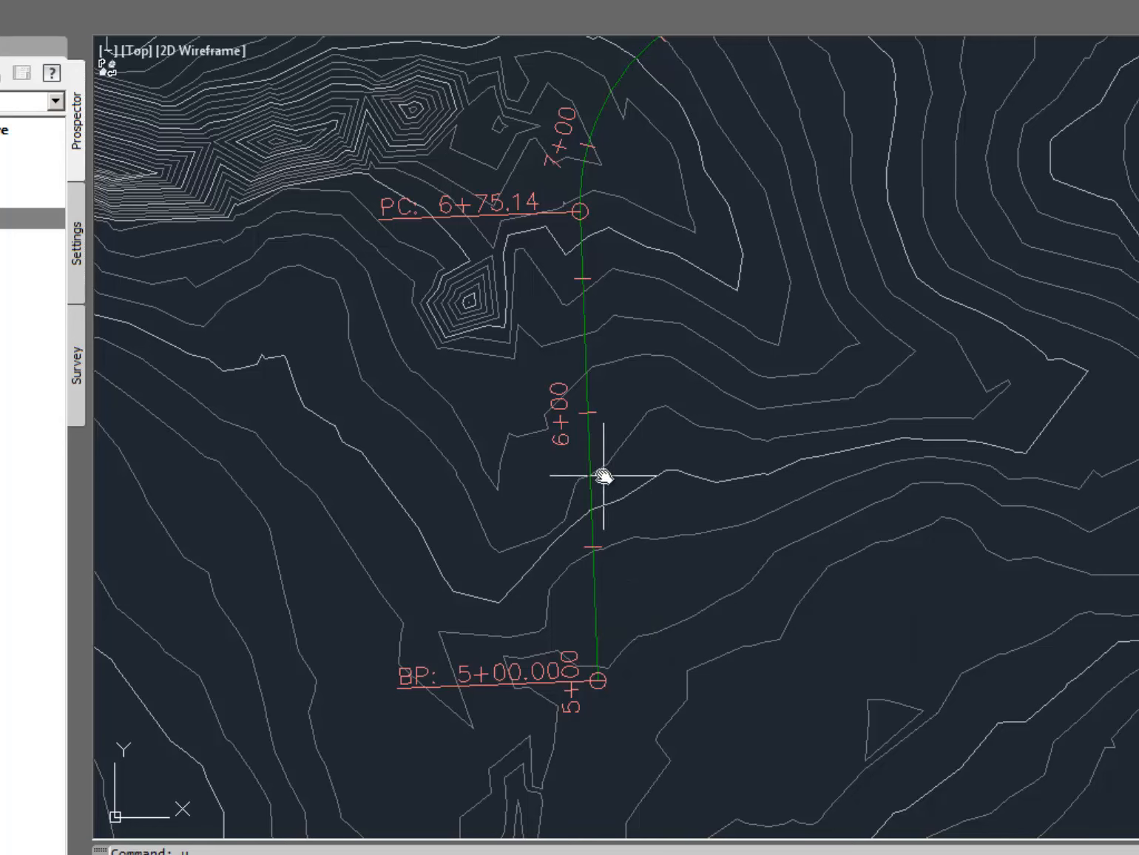
mouse_move(604, 476)
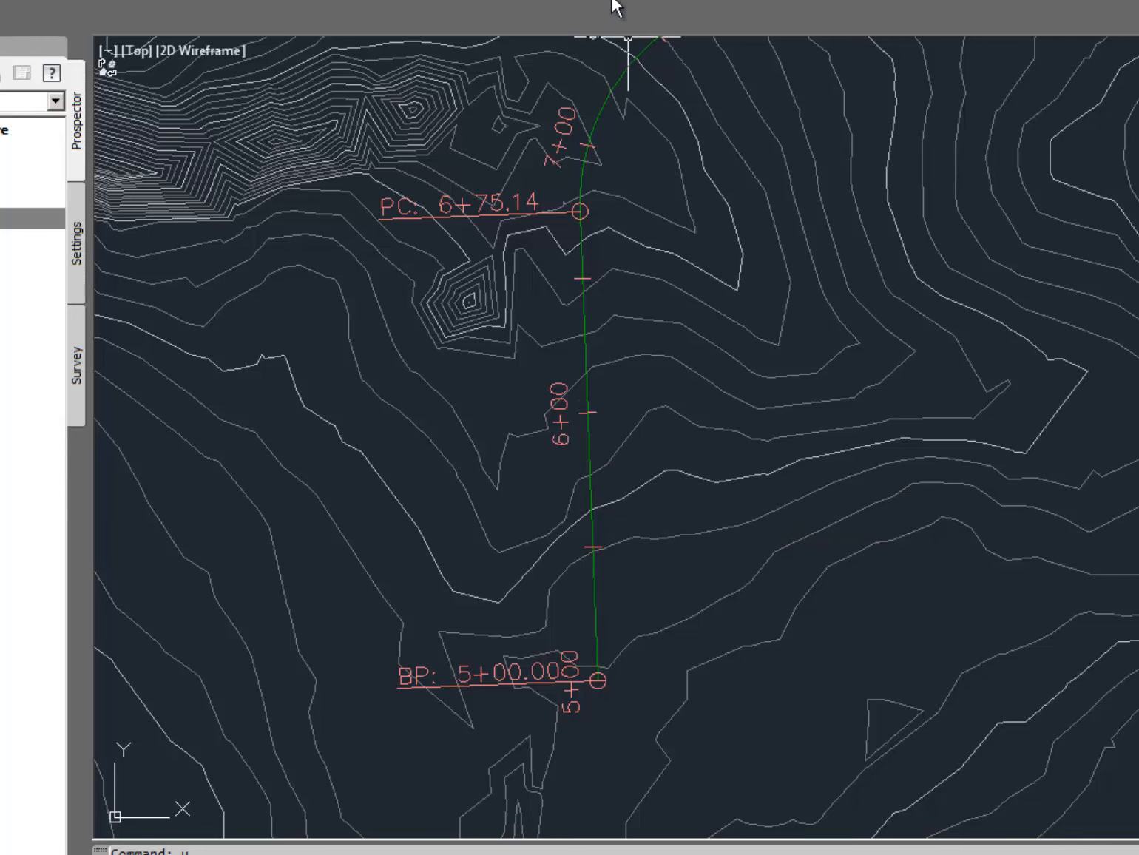
click(460, 34)
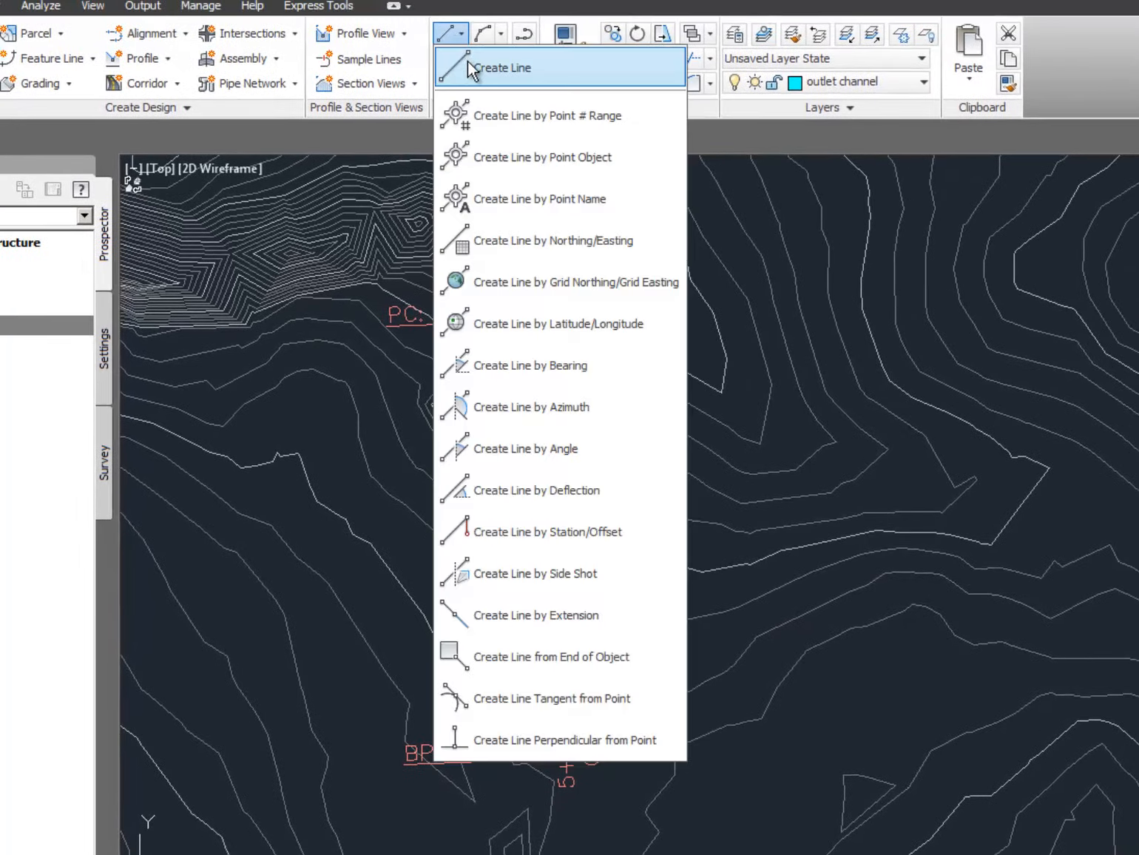
click(469, 65)
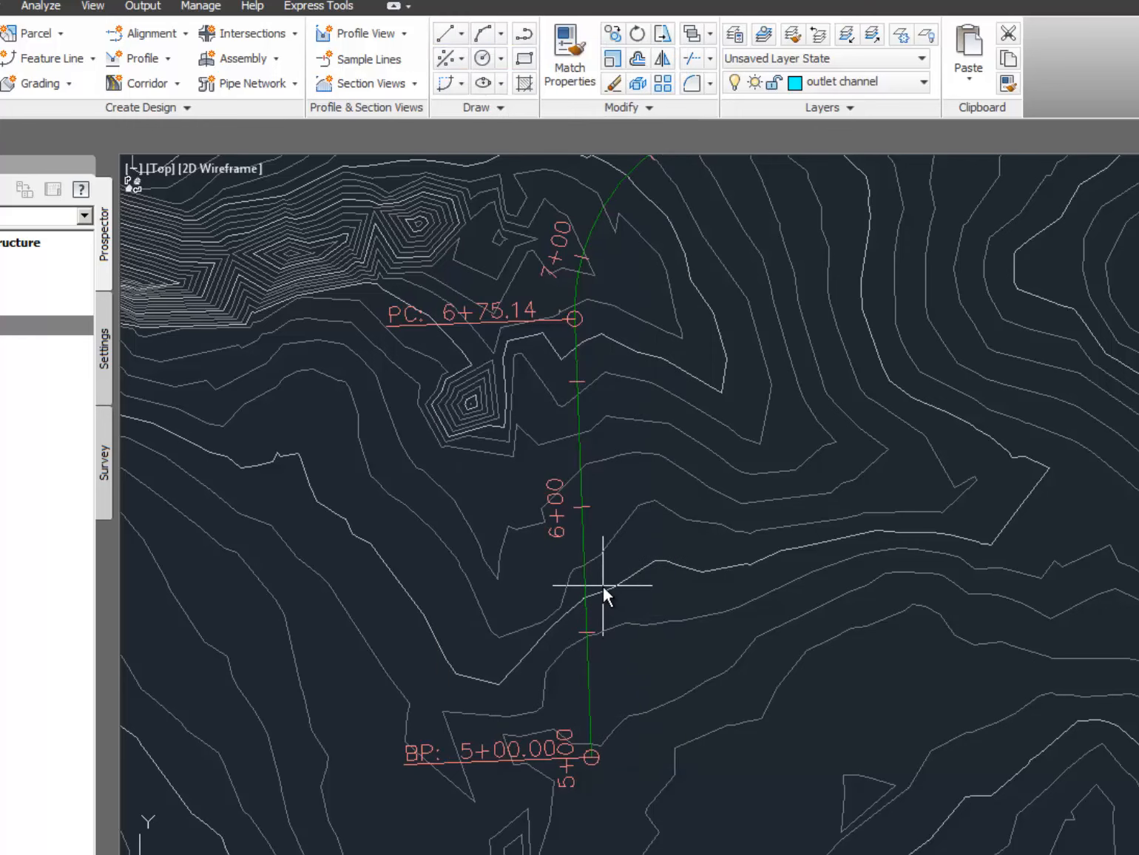
click(693, 550)
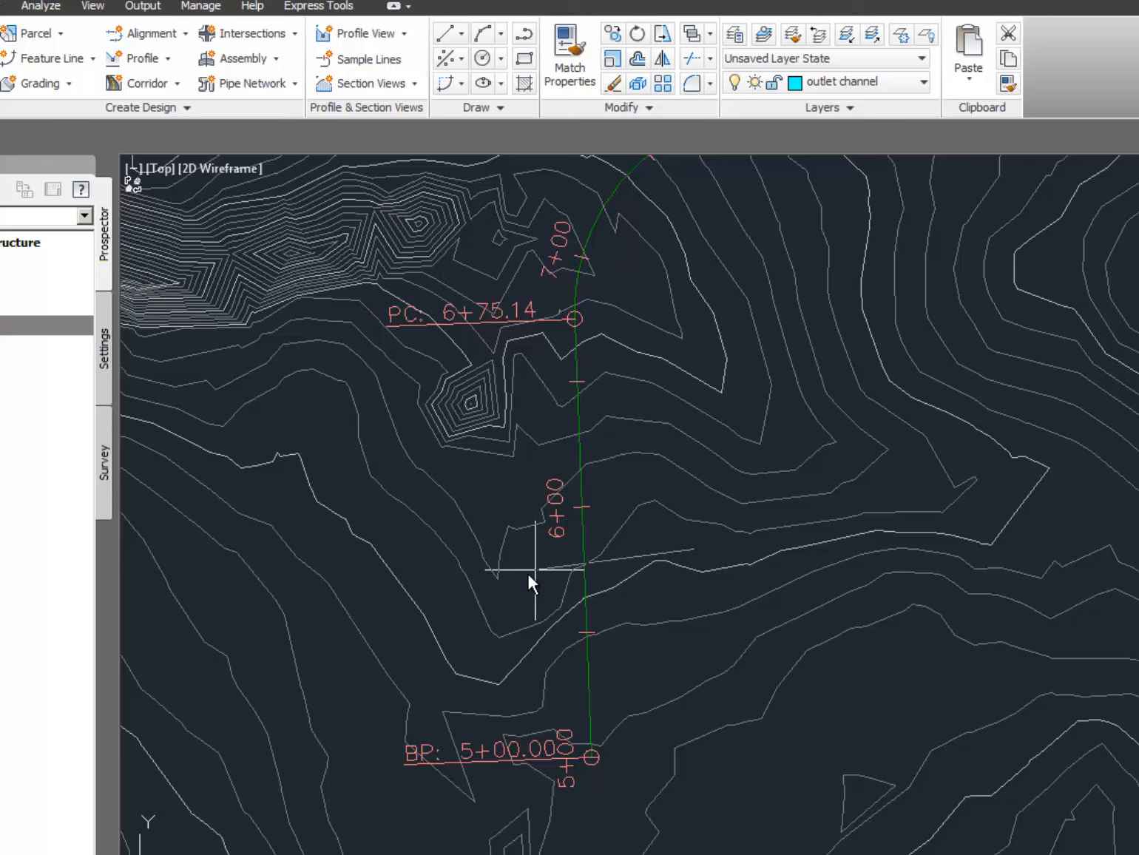
click(502, 576)
right_click(563, 538)
click(632, 548)
- Adjust both endpoints of the outlet channel line, extending its east end slightly and raising its west end
click(689, 553)
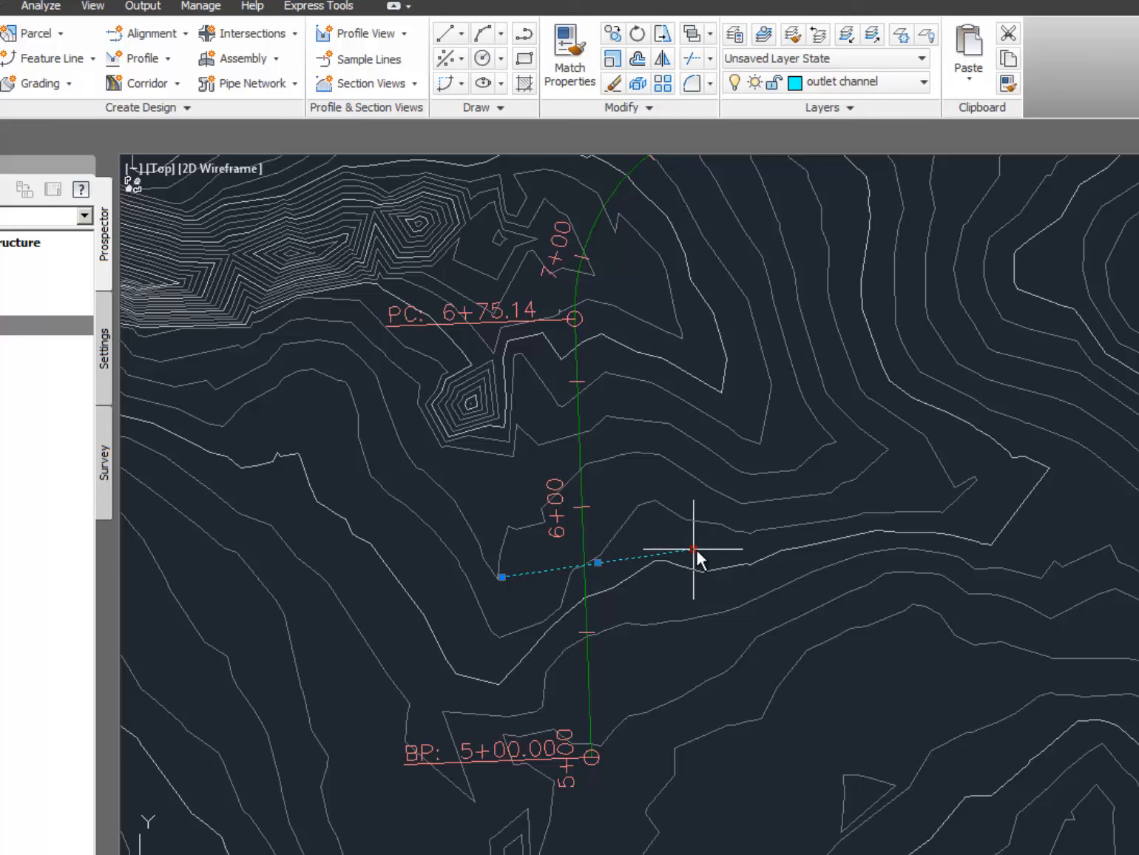
click(714, 552)
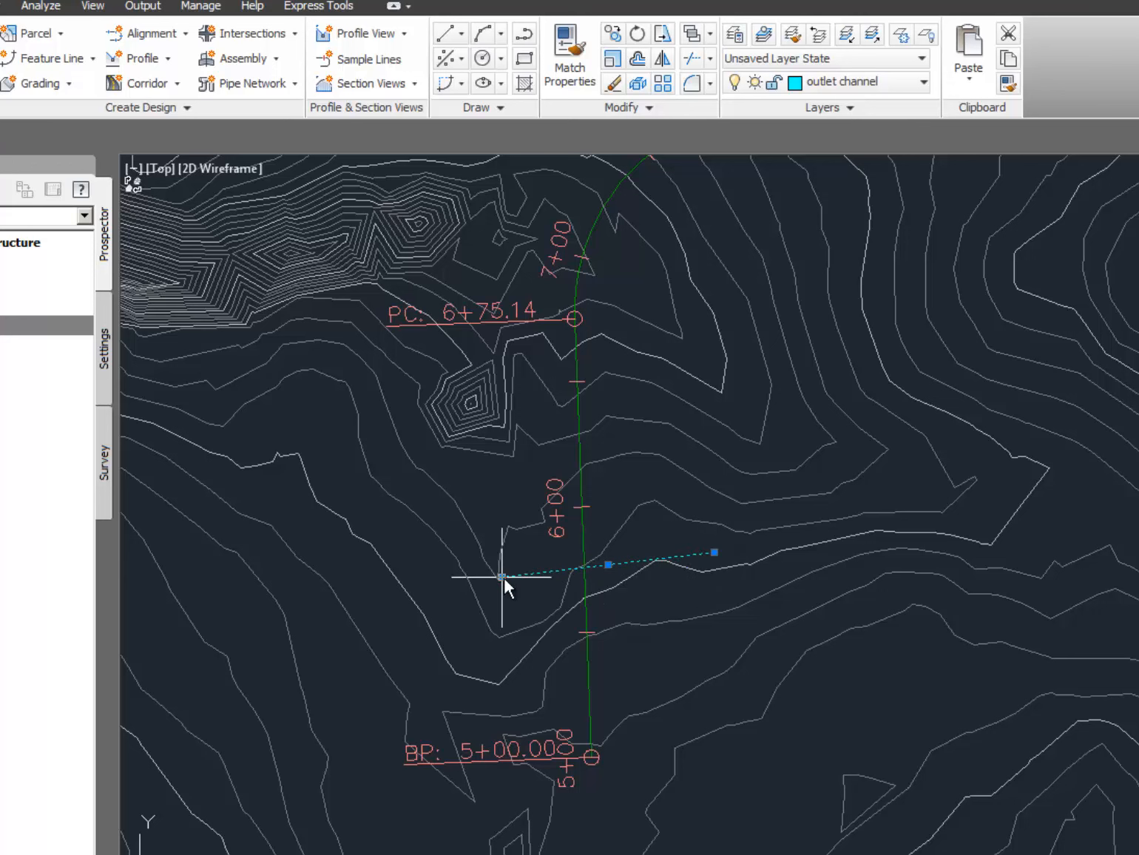
click(502, 577)
click(505, 568)
- Draw a second outlet channel line from beside the small mound southward, crossing the first line near its west end
click(447, 33)
click(510, 63)
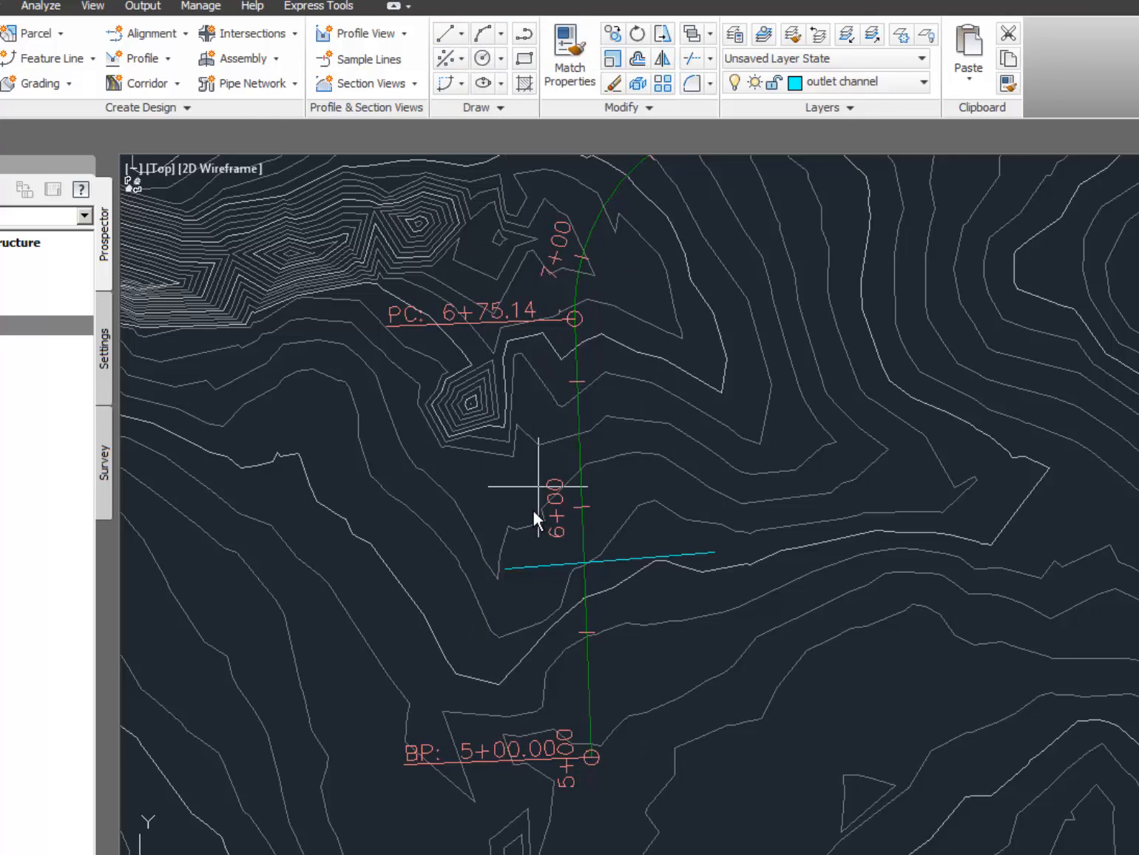
click(500, 422)
click(526, 598)
right_click(539, 576)
click(570, 590)
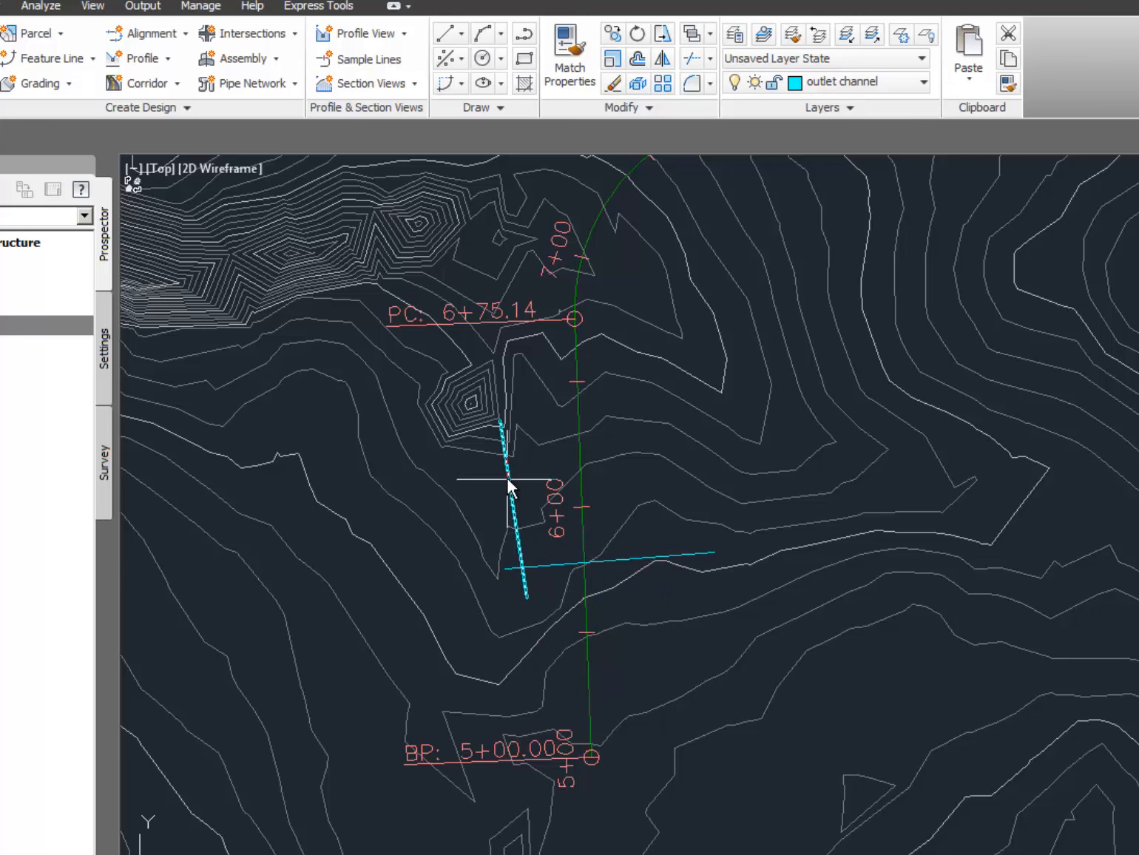
- Create a curve of radius 25 between the two crossing outlet channel lines
click(448, 83)
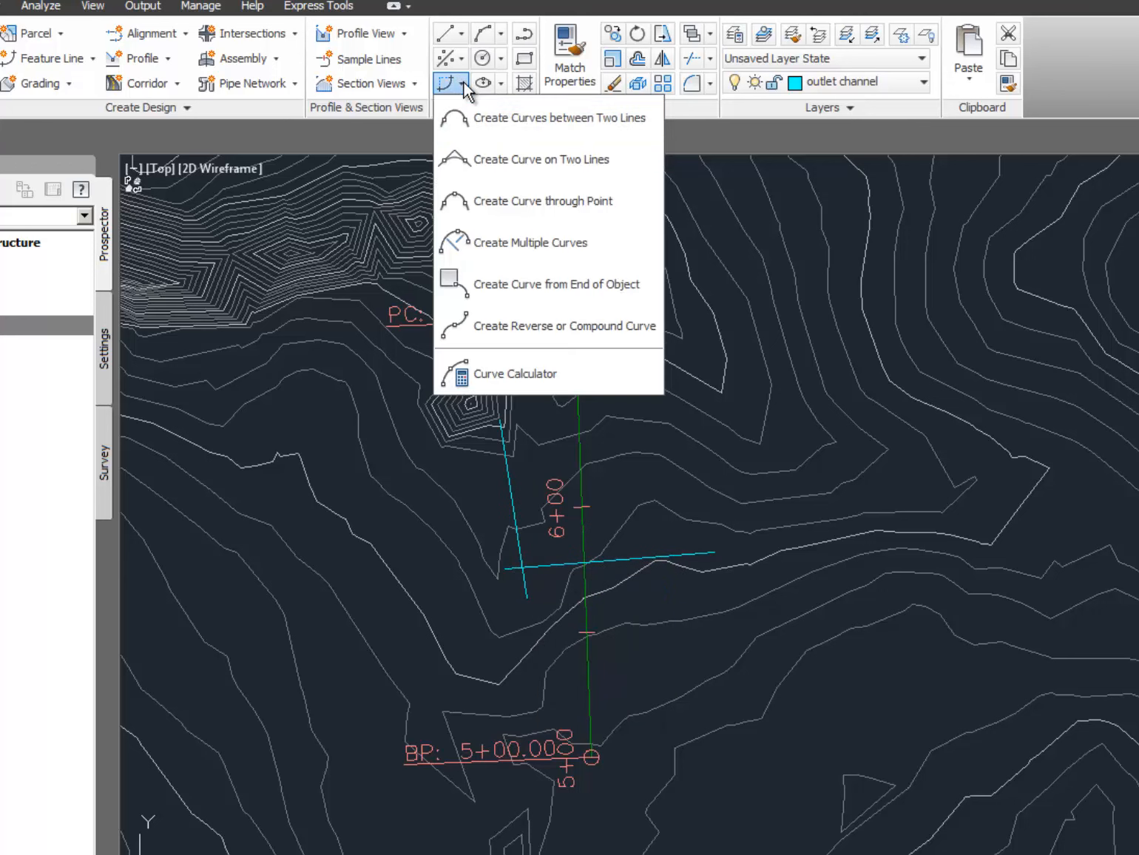
click(488, 120)
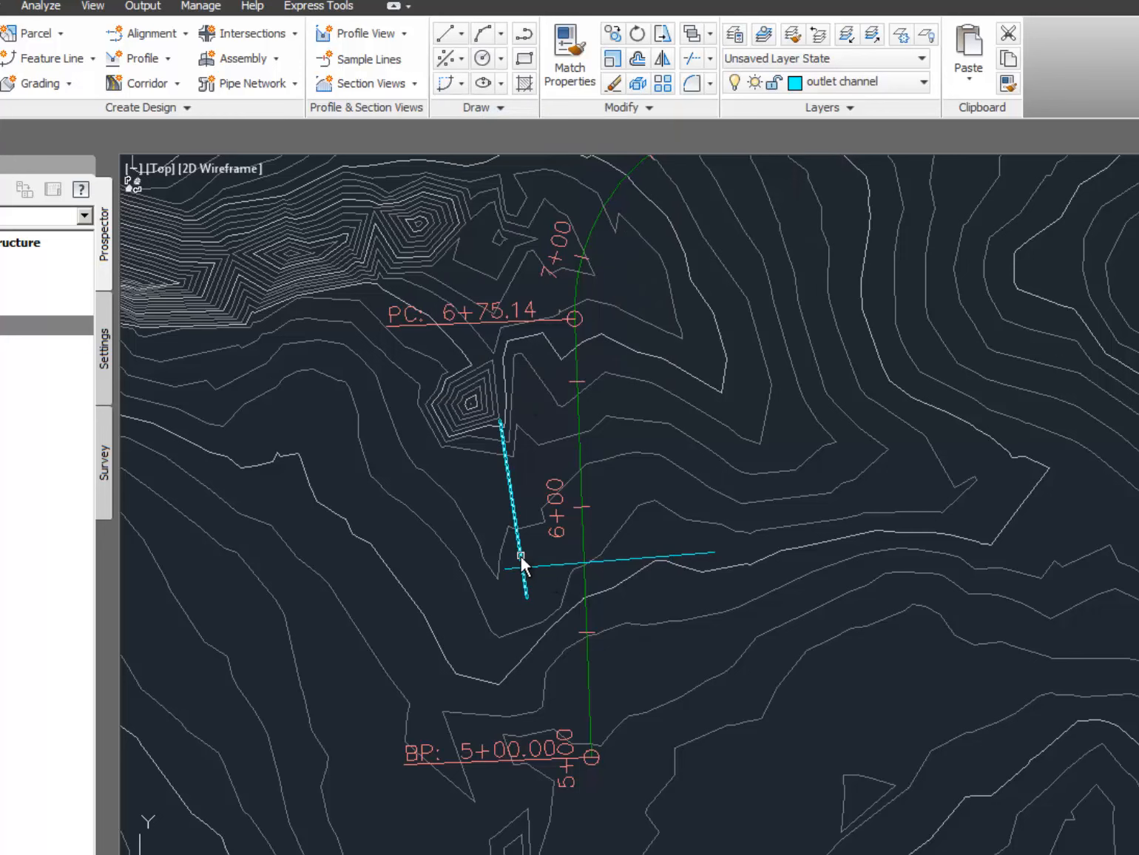
click(521, 556)
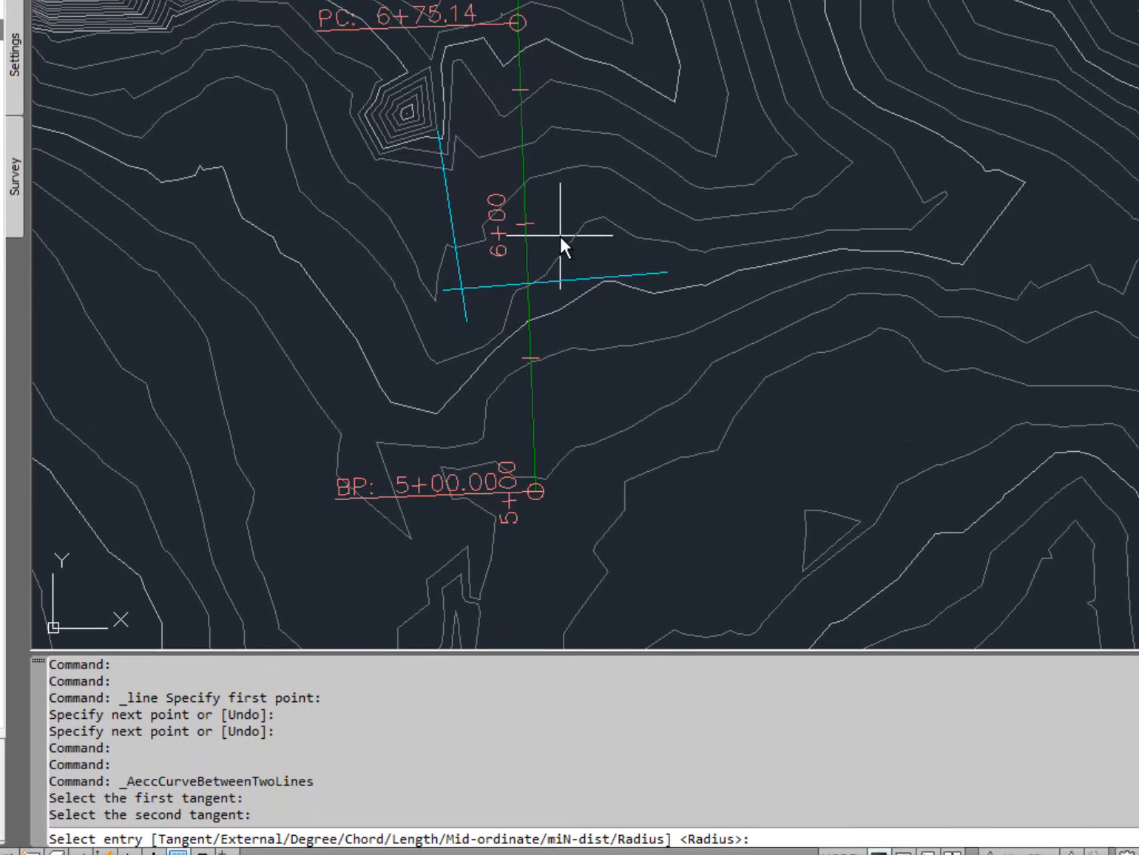
key(Return)
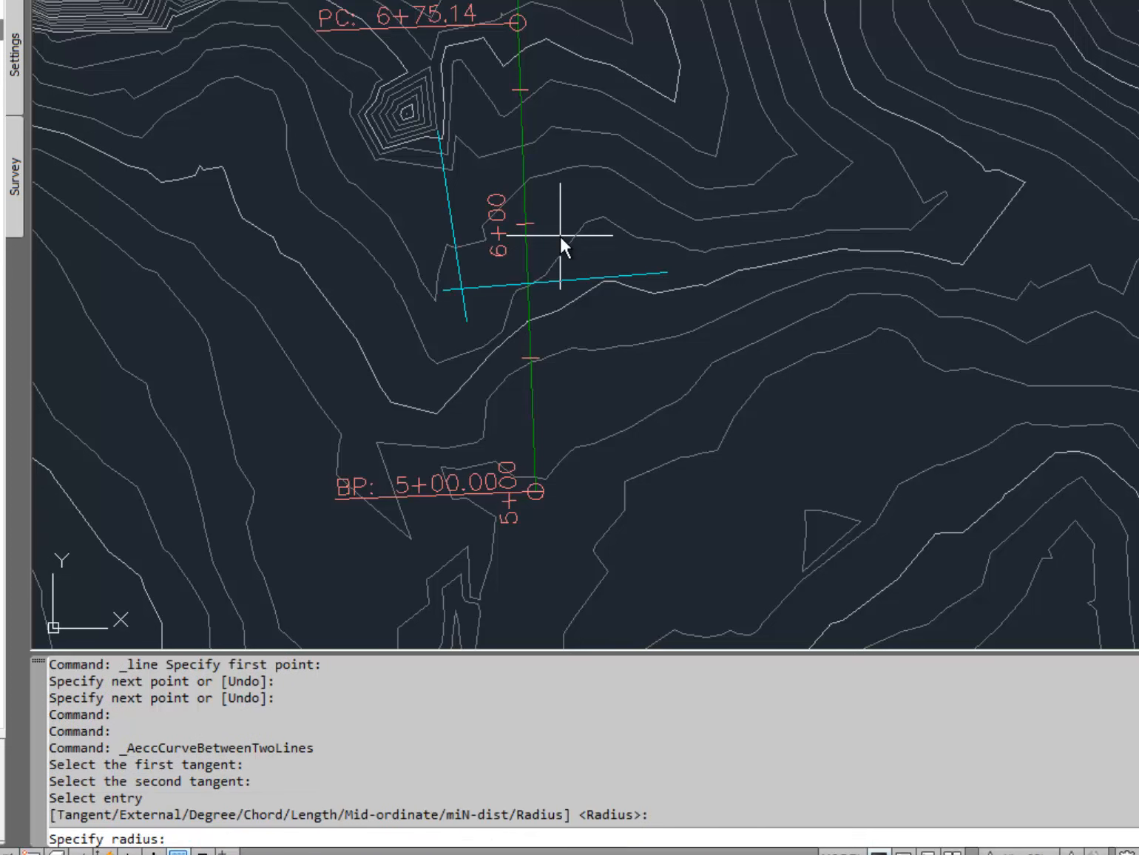
text(25)
key(Return)
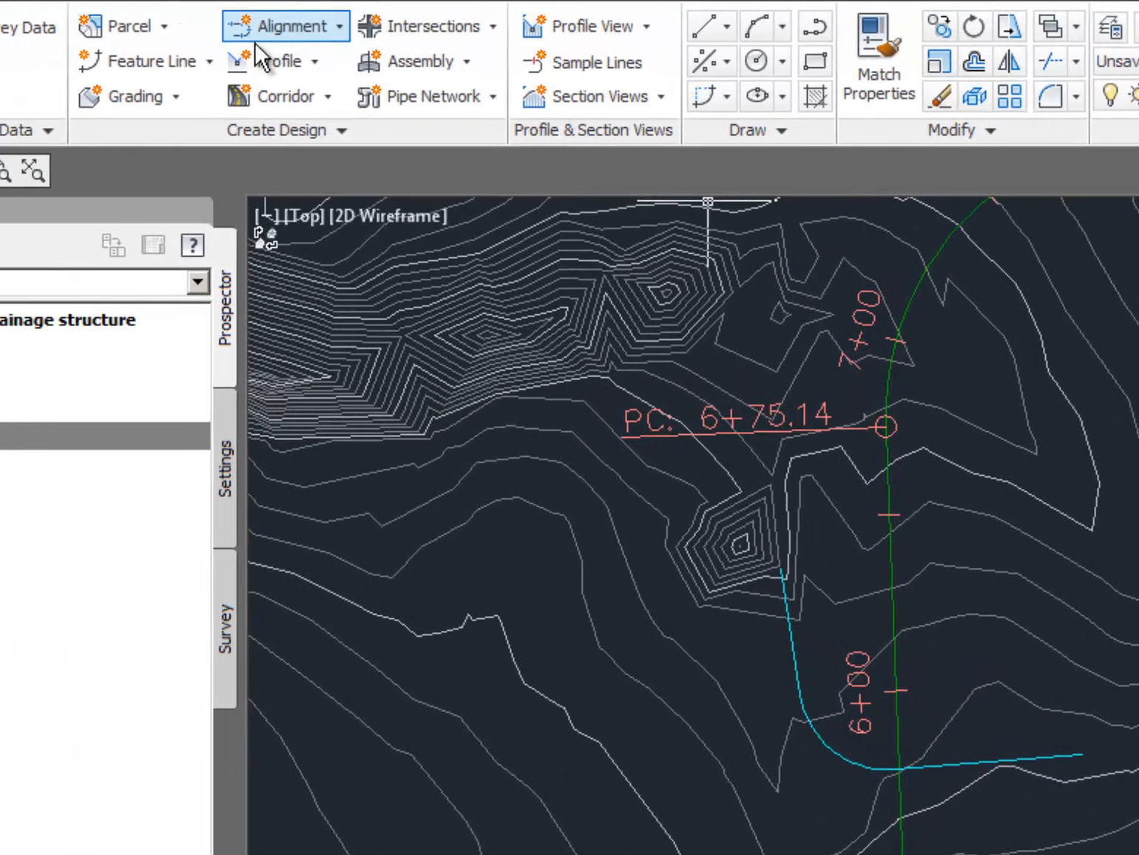
- Start an alignment from the two outlet channel lines and their curve, accepting the direction from the east end toward the small mound
click(310, 22)
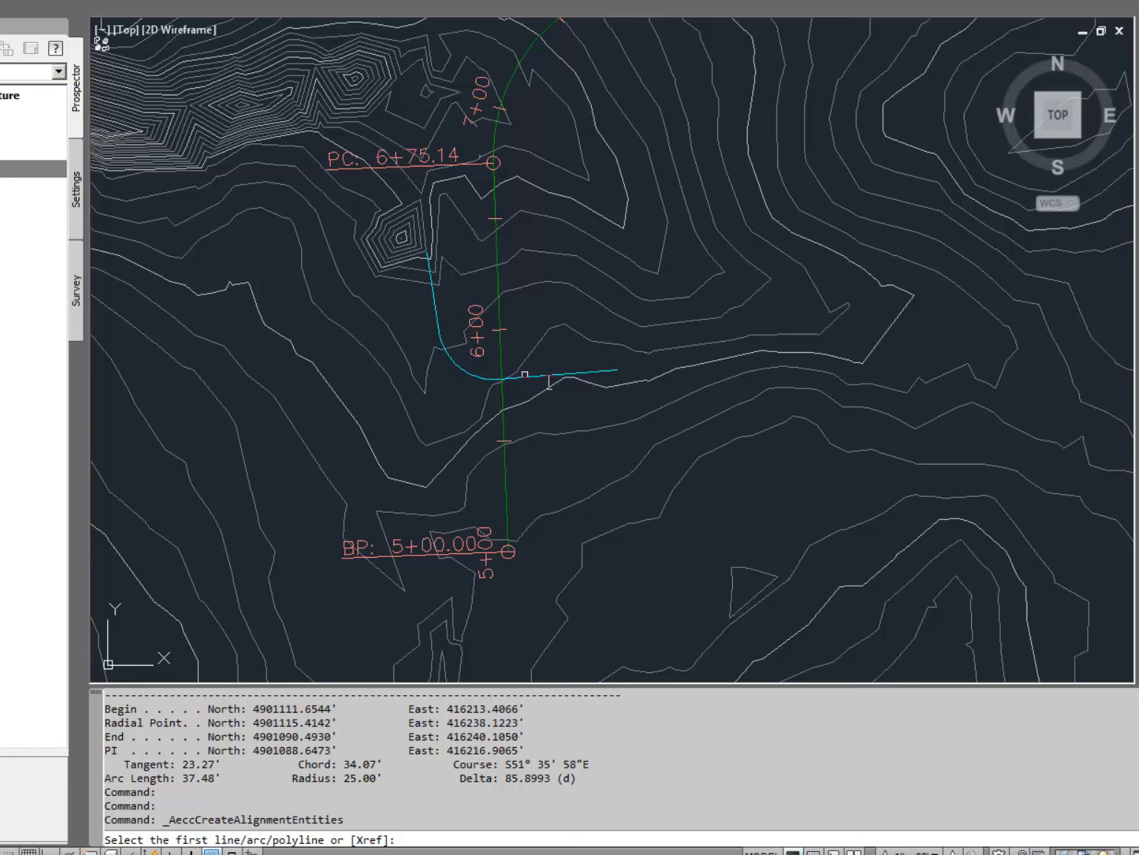
click(608, 371)
click(461, 367)
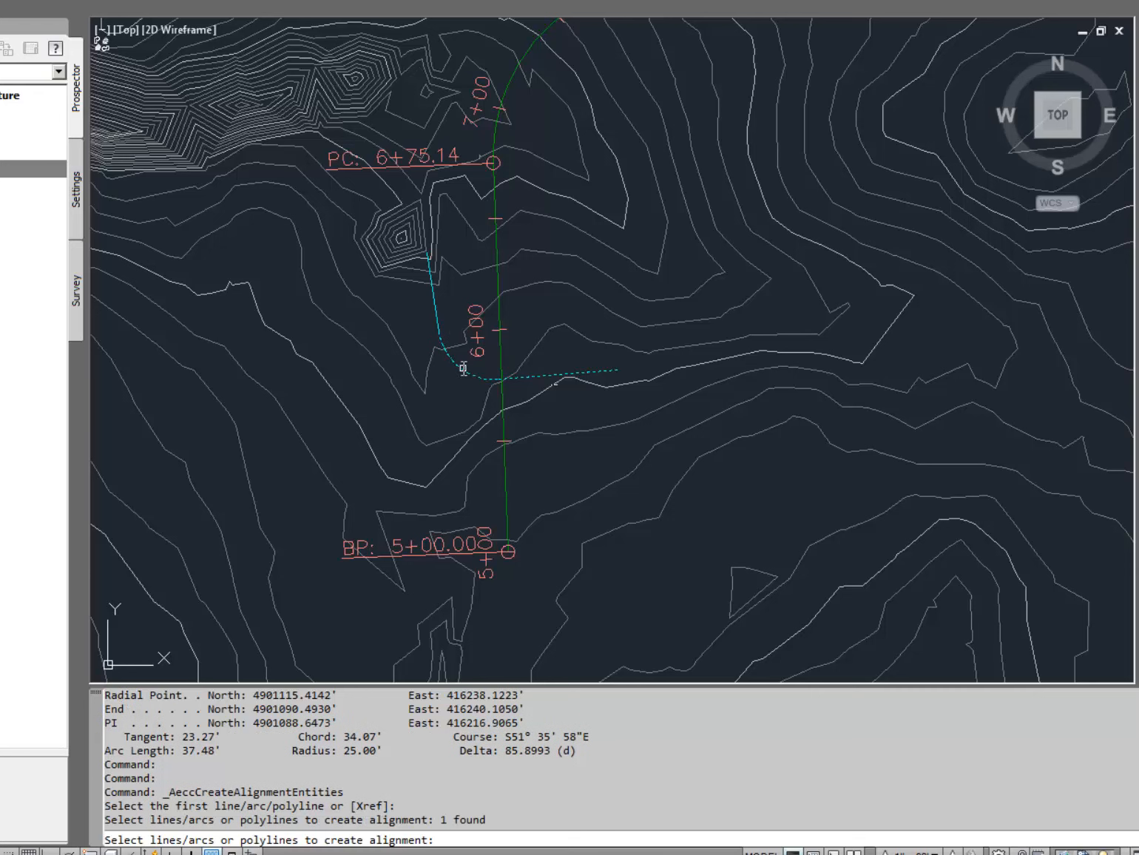
click(440, 303)
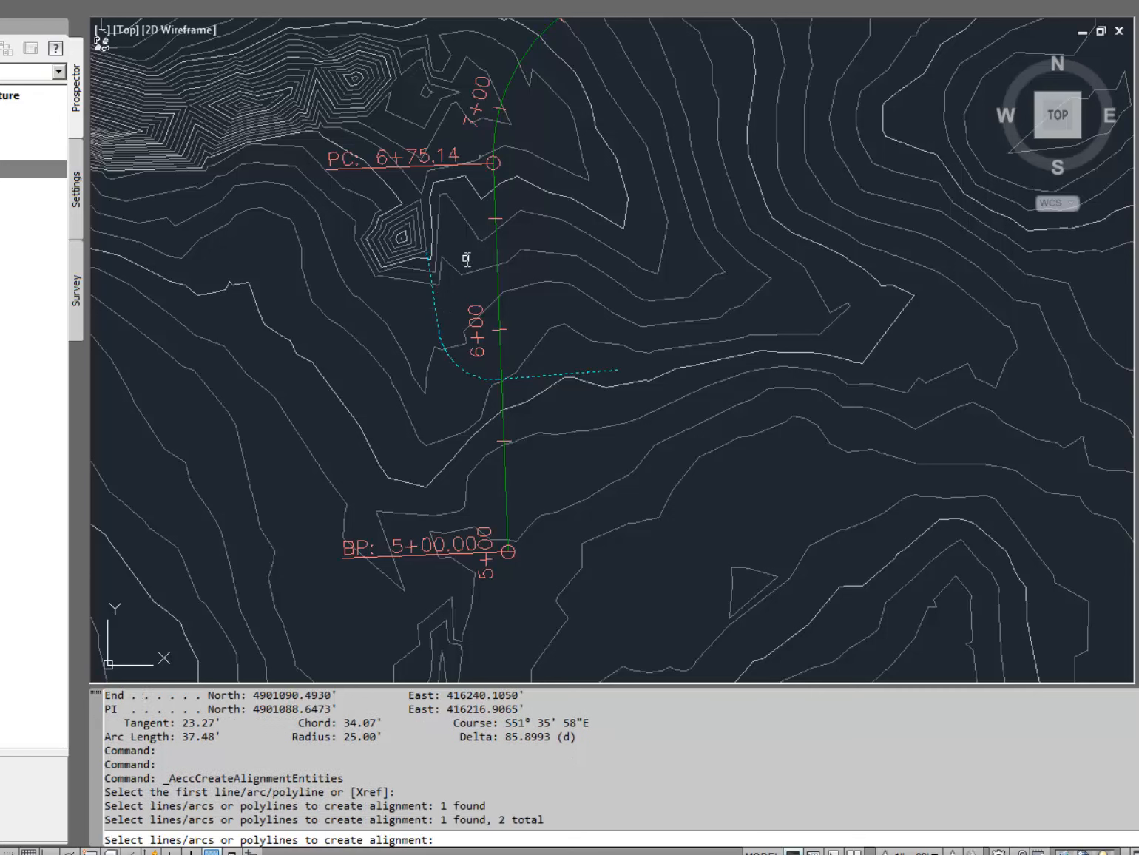
key(Return)
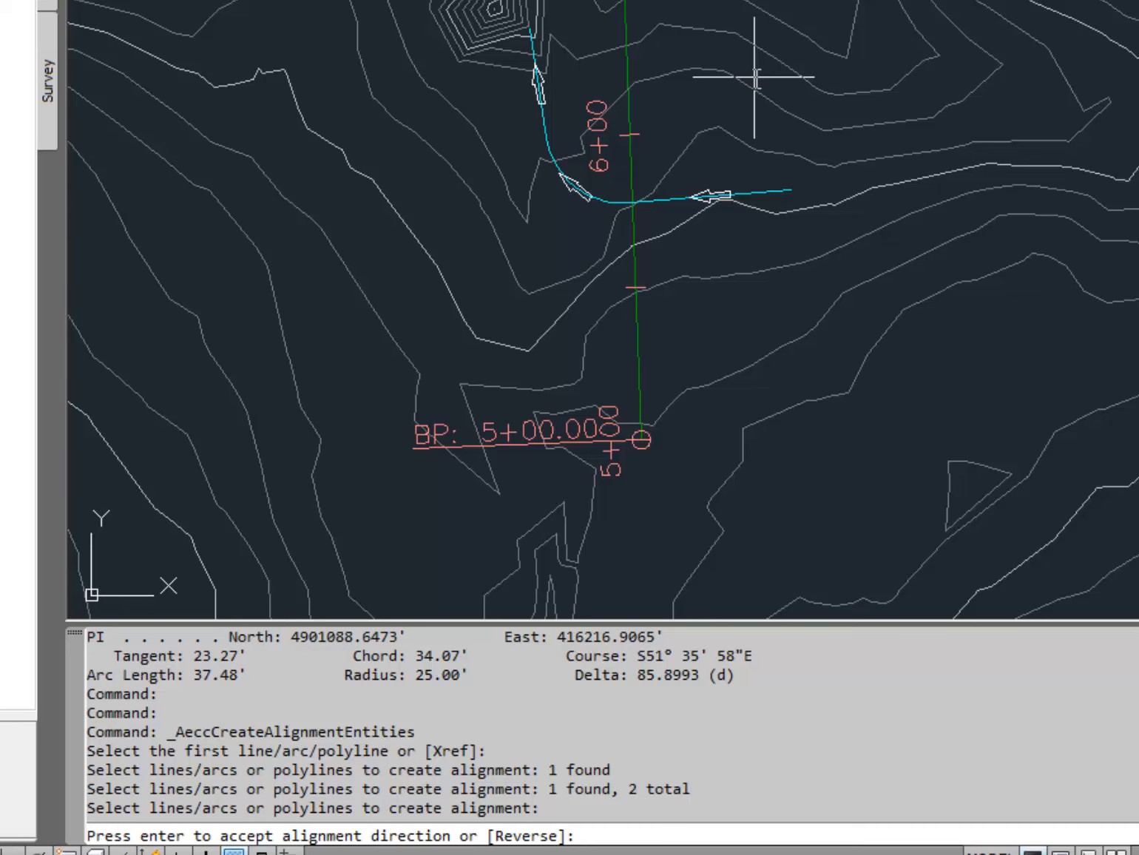
key(Return)
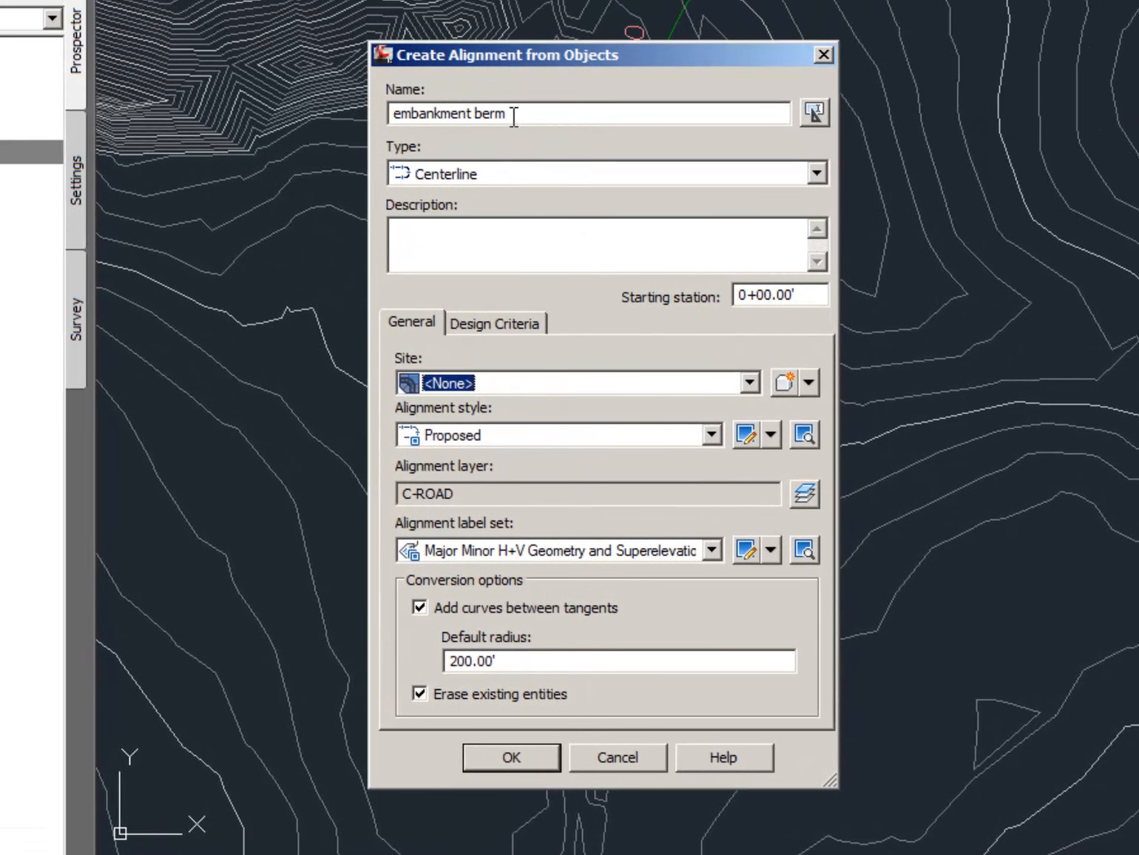
- Name the alignment outlet channel, set its starting station to 10+00.00', and create it with the other settings as they are
drag(514, 116, 350, 121)
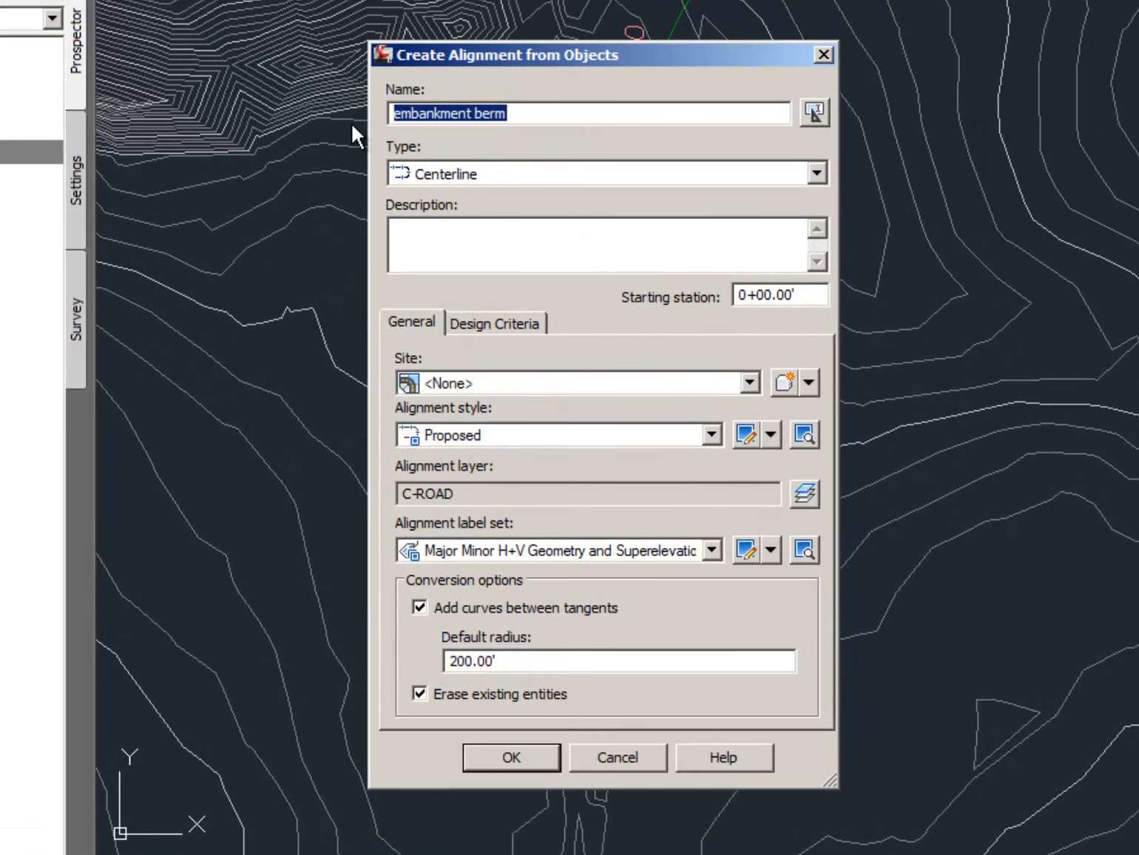
text(outlet channel)
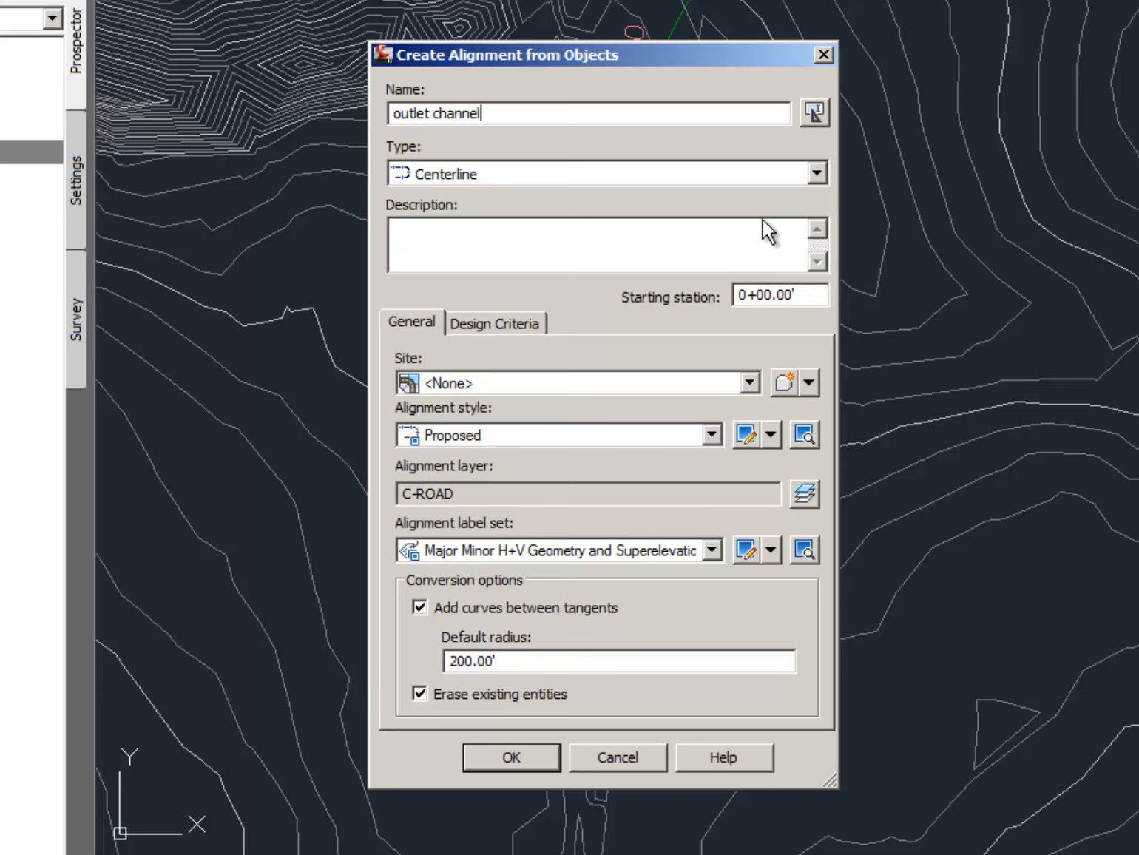
click(738, 295)
text(1)
click(779, 296)
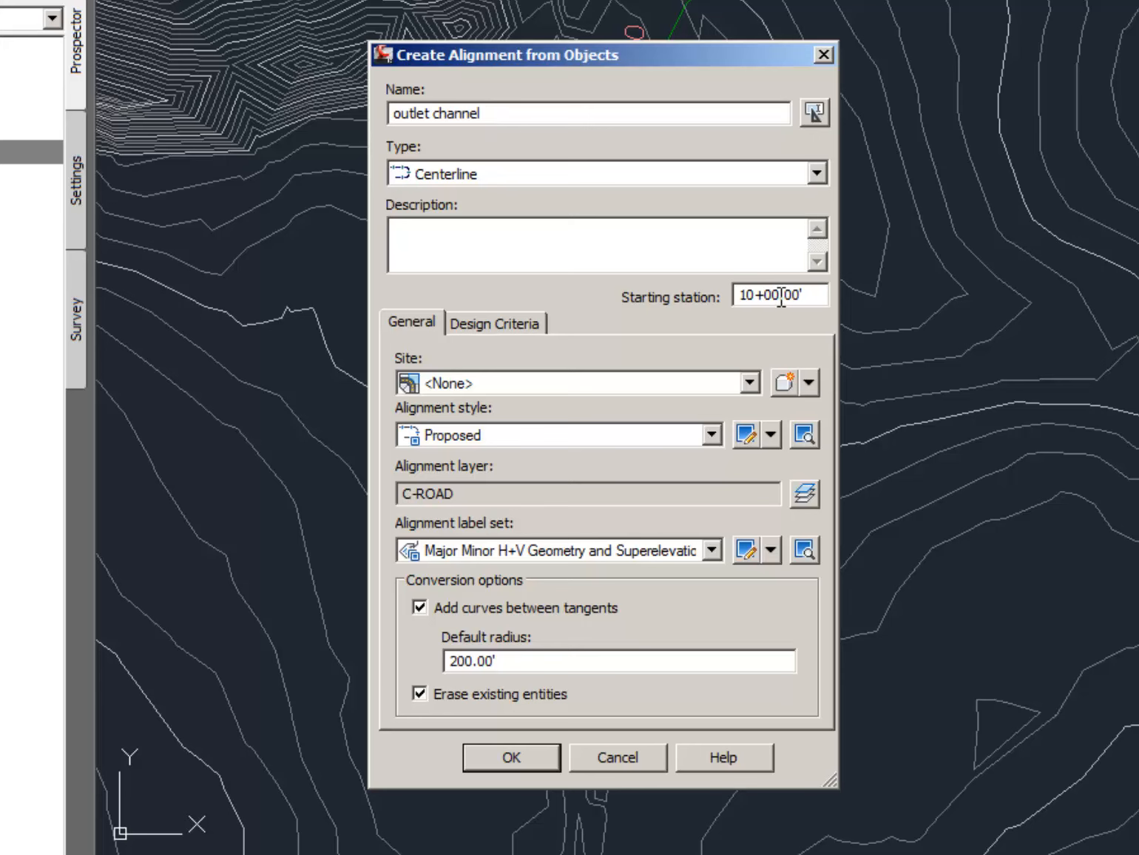
click(539, 754)
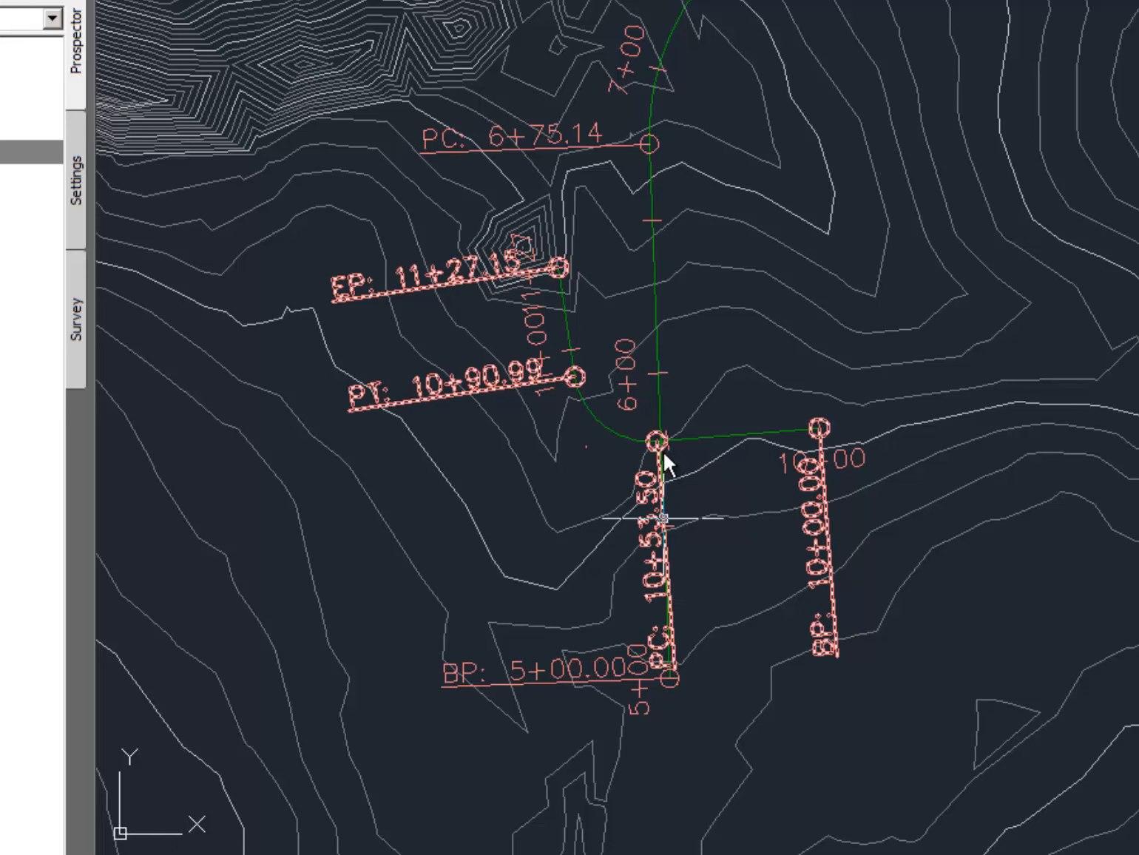
middle_drag(725, 272, 612, 511)
scroll(661, 394, down, 4)
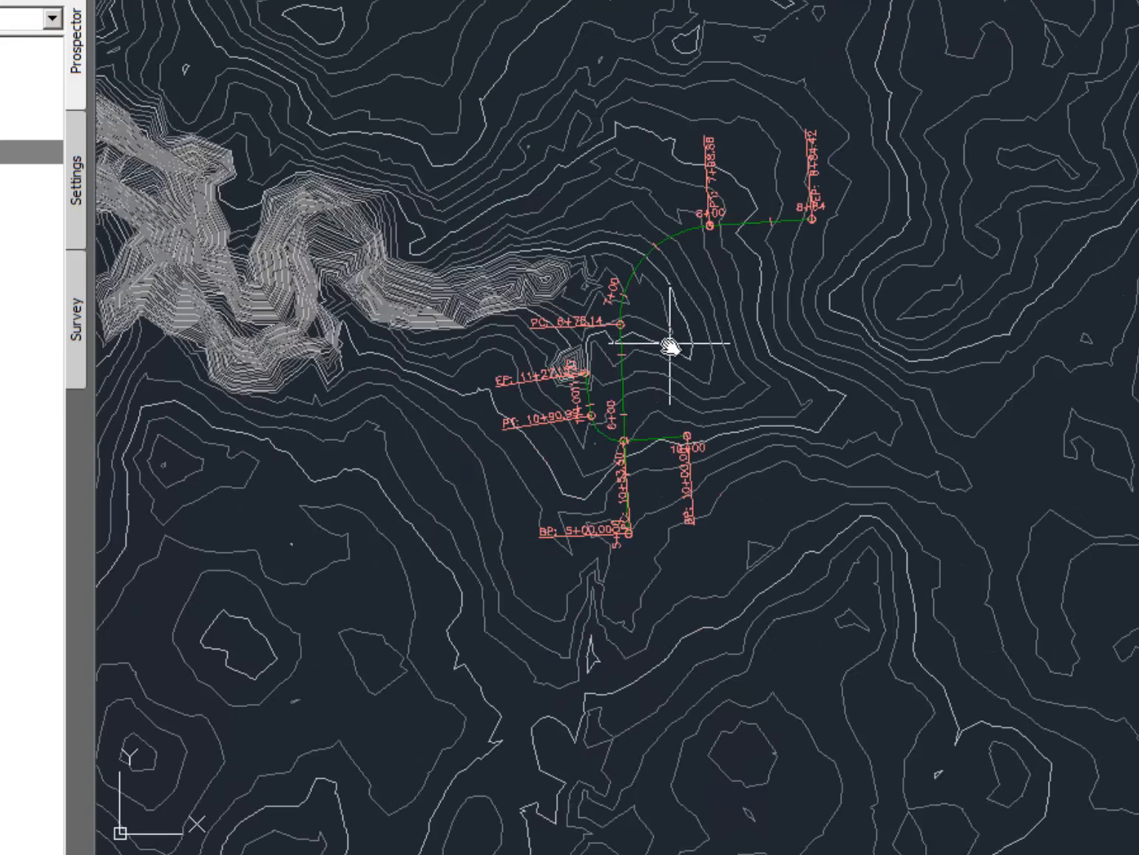
scroll(651, 414, up, 2)
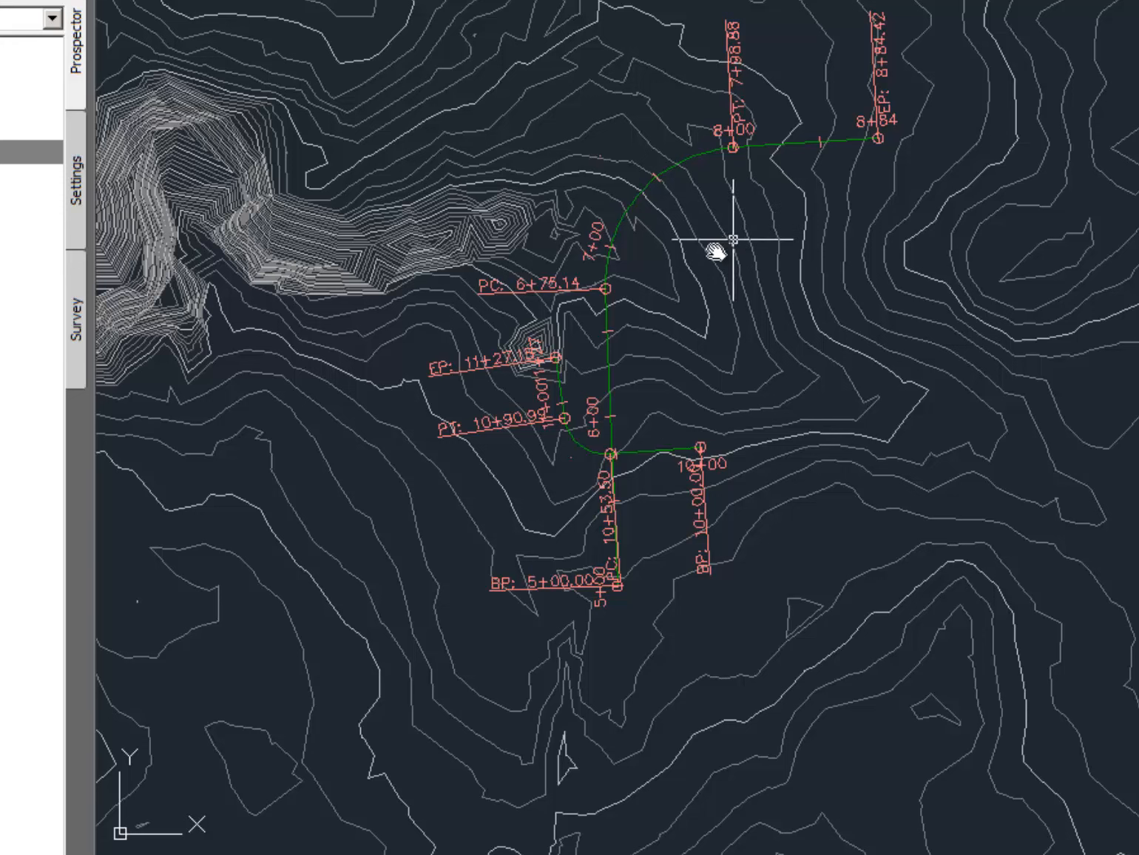